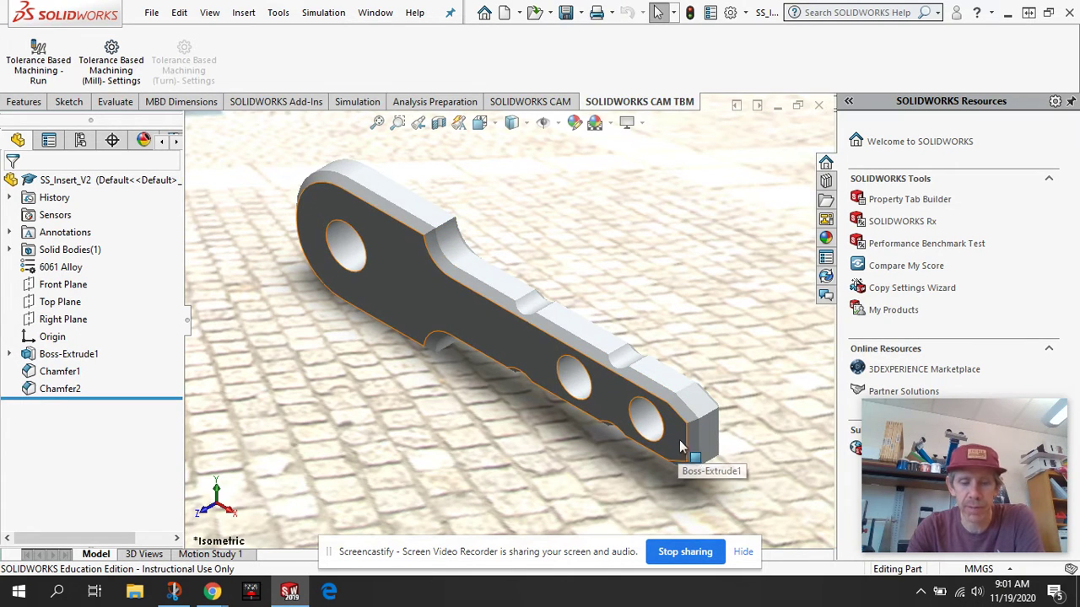
Create a drawing from the SS_Insert_V2 part on an A4 (ISO) sheet with the sheet format displayed.
click(151, 14)
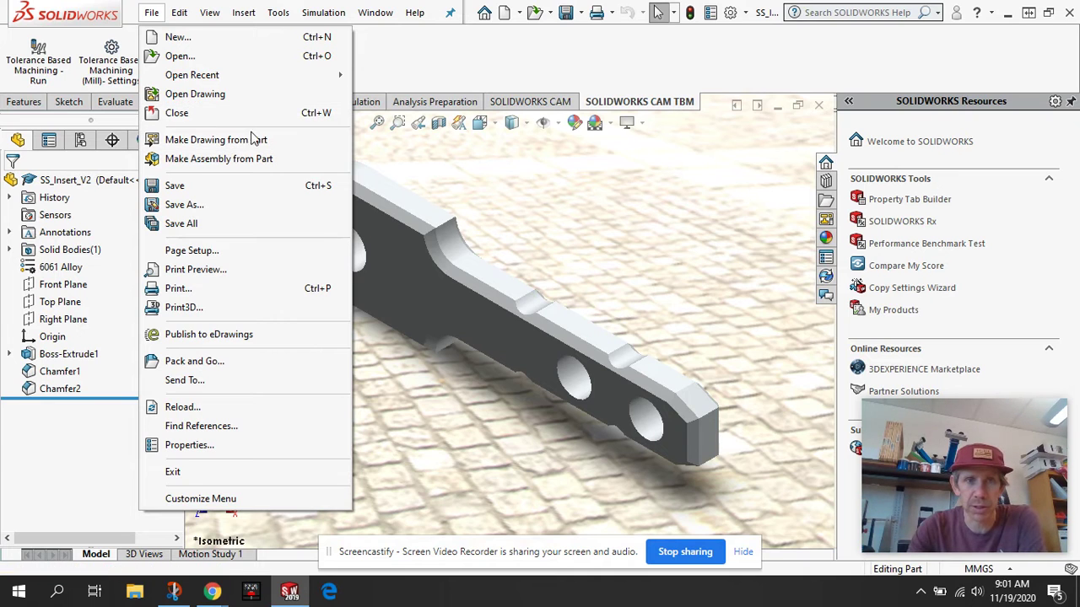
click(253, 142)
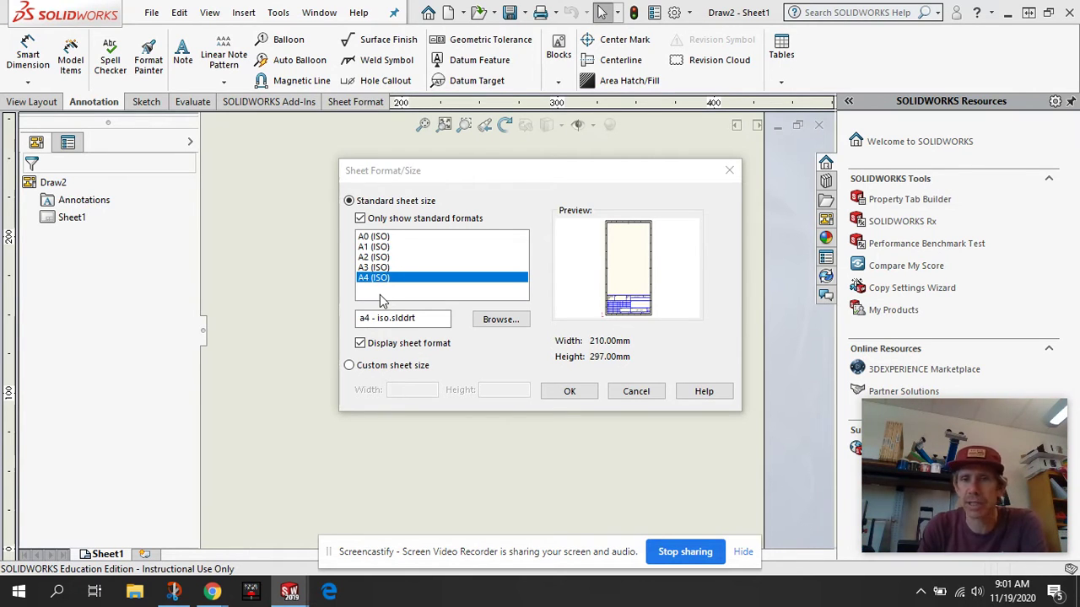
click(585, 387)
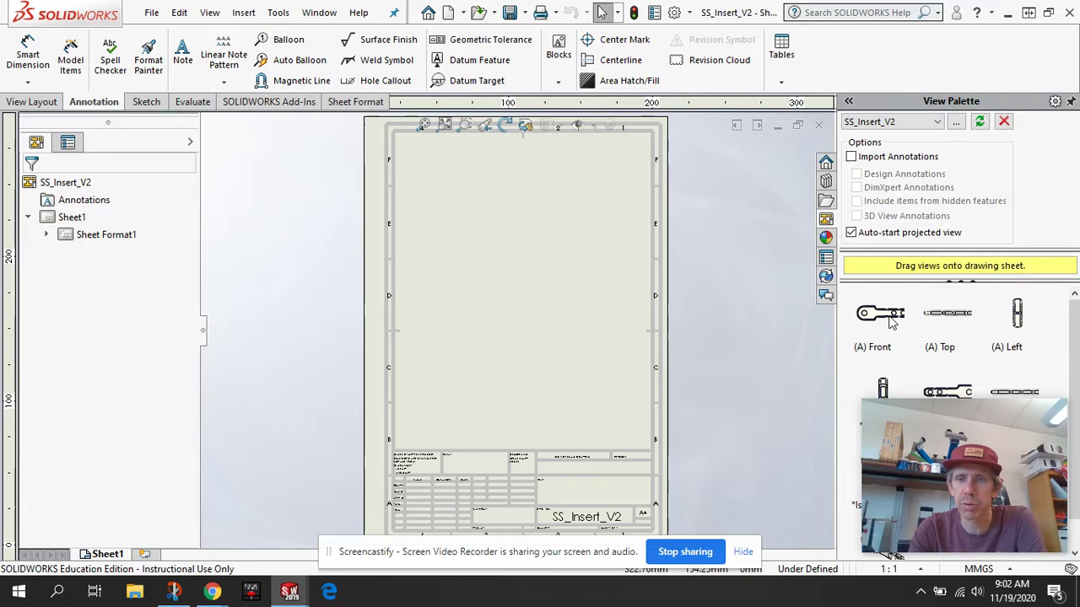
Place the front view above the title block, with a projected side view beside it, a top view above it and an isometric view diagonally above.
mouse_move(891, 322)
mouse_down()
mouse_move(607, 340)
mouse_move(462, 381)
mouse_move(475, 381)
mouse_up()
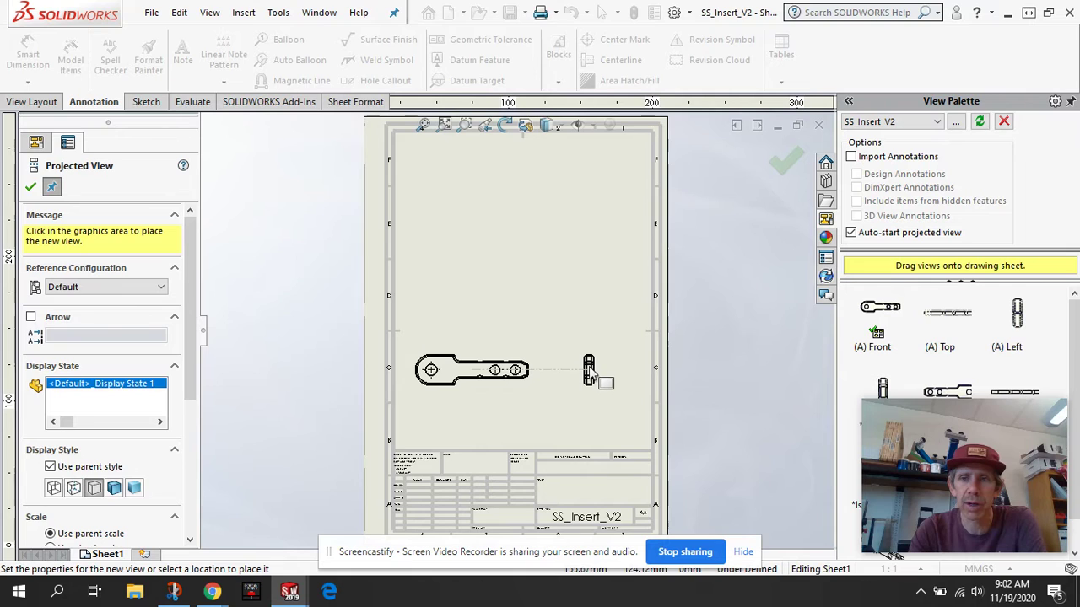
click(588, 371)
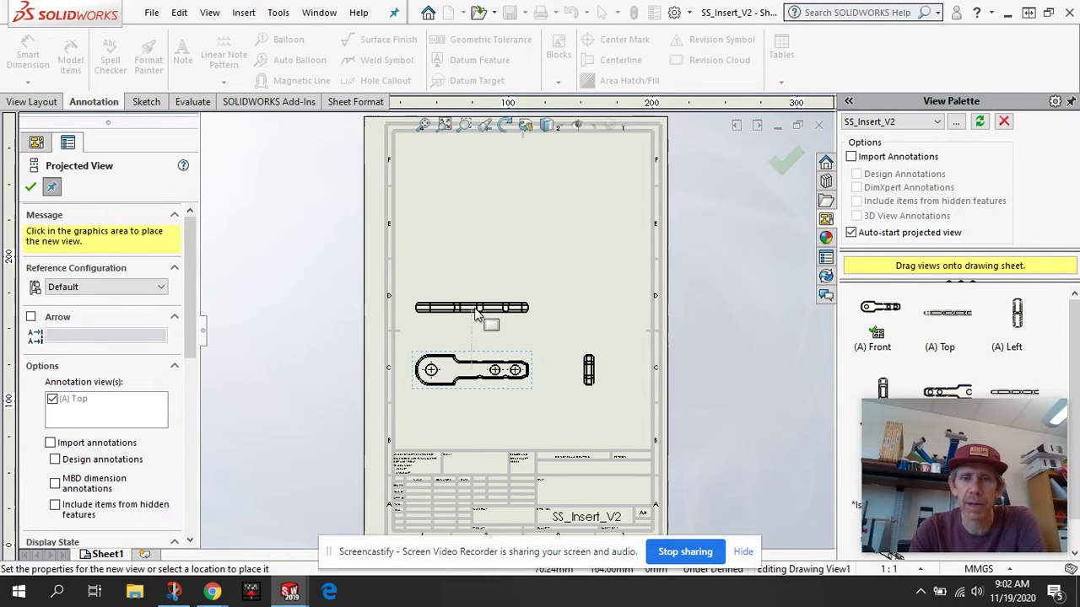
click(477, 314)
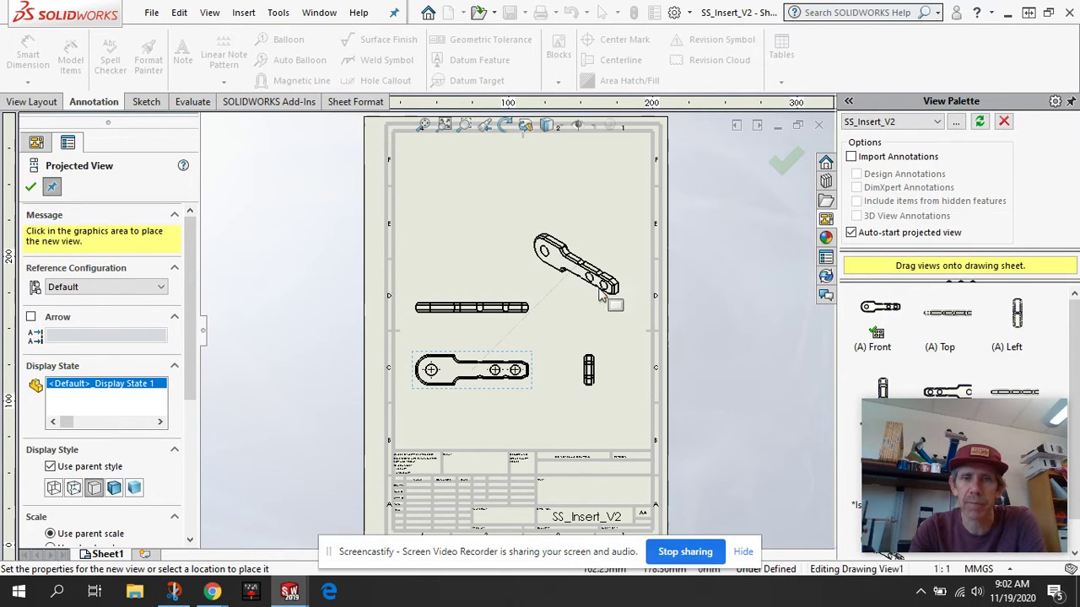
click(601, 293)
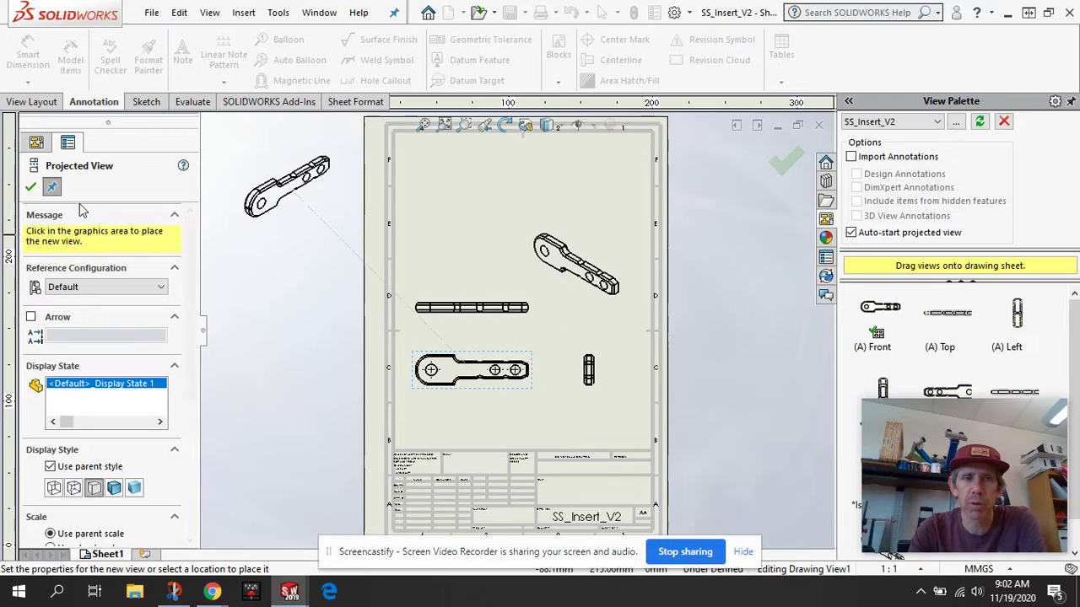
click(31, 187)
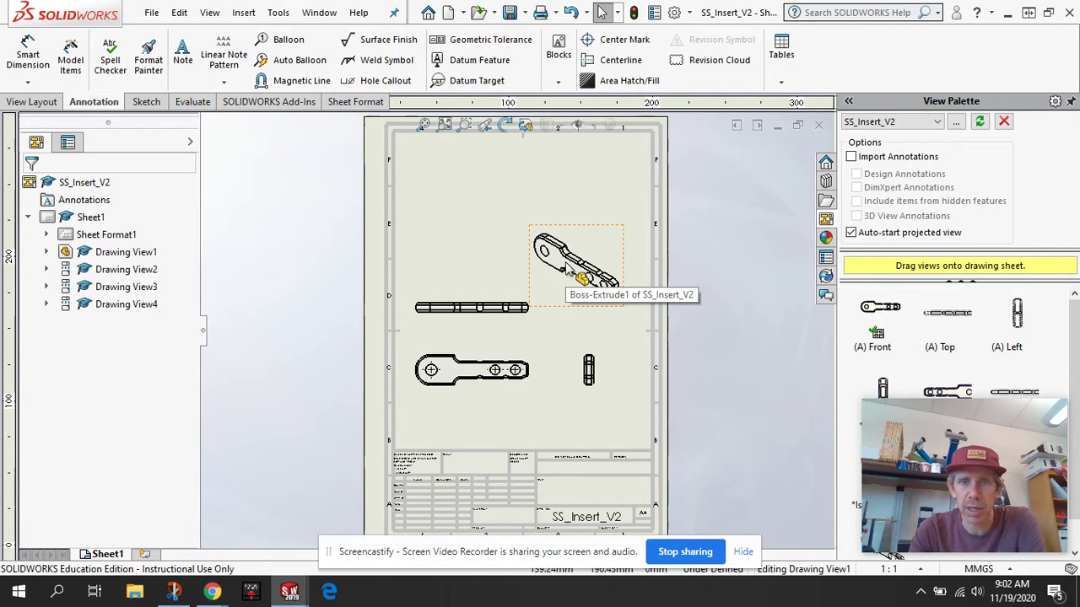
Set the isometric view's display style to Shaded With Edges in high quality.
click(564, 291)
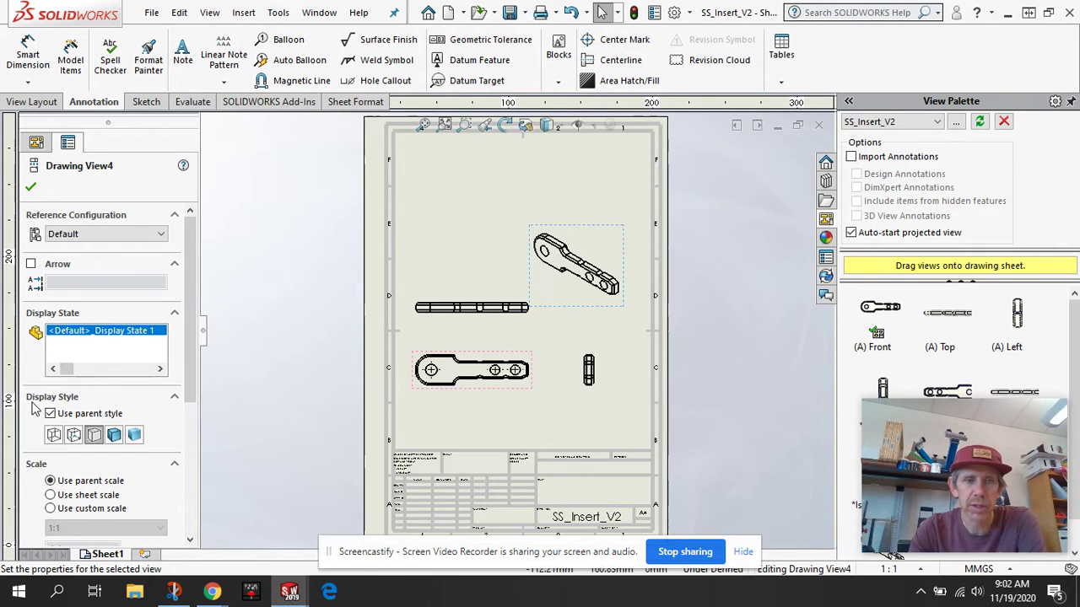
click(115, 436)
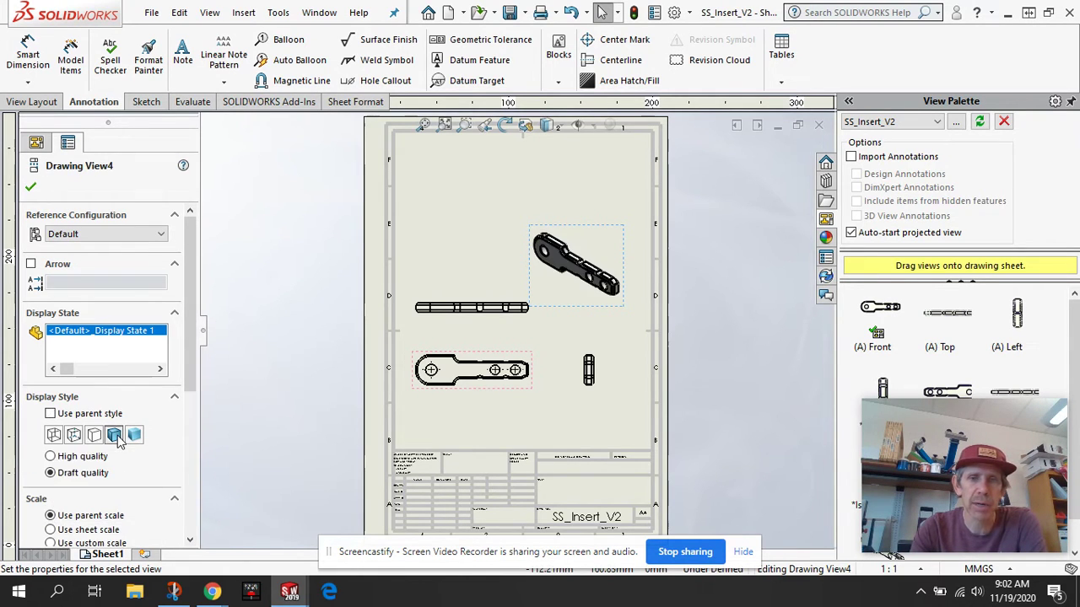
click(136, 435)
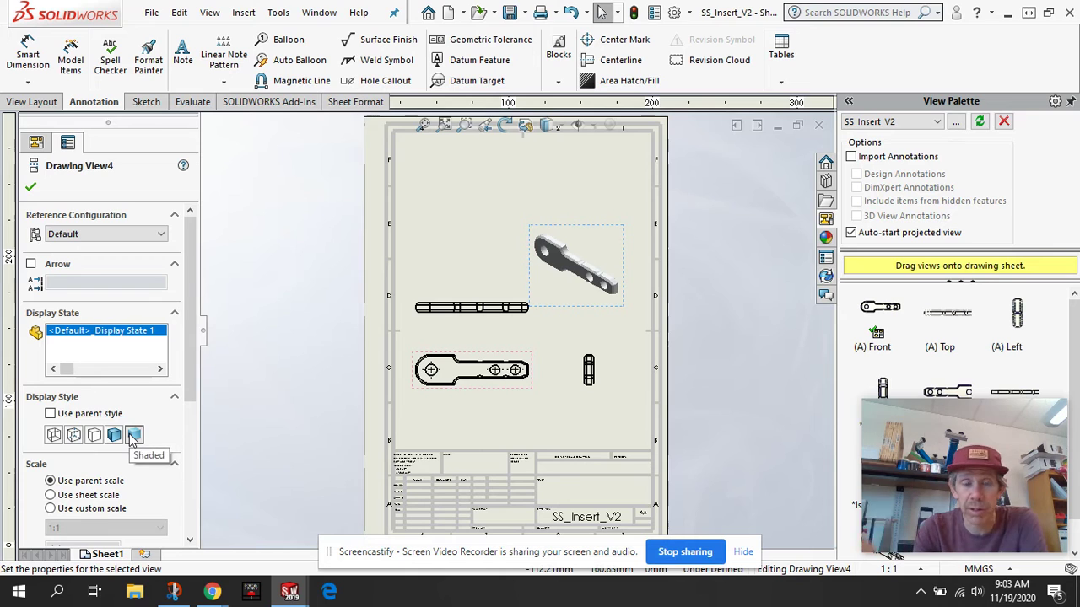
click(115, 436)
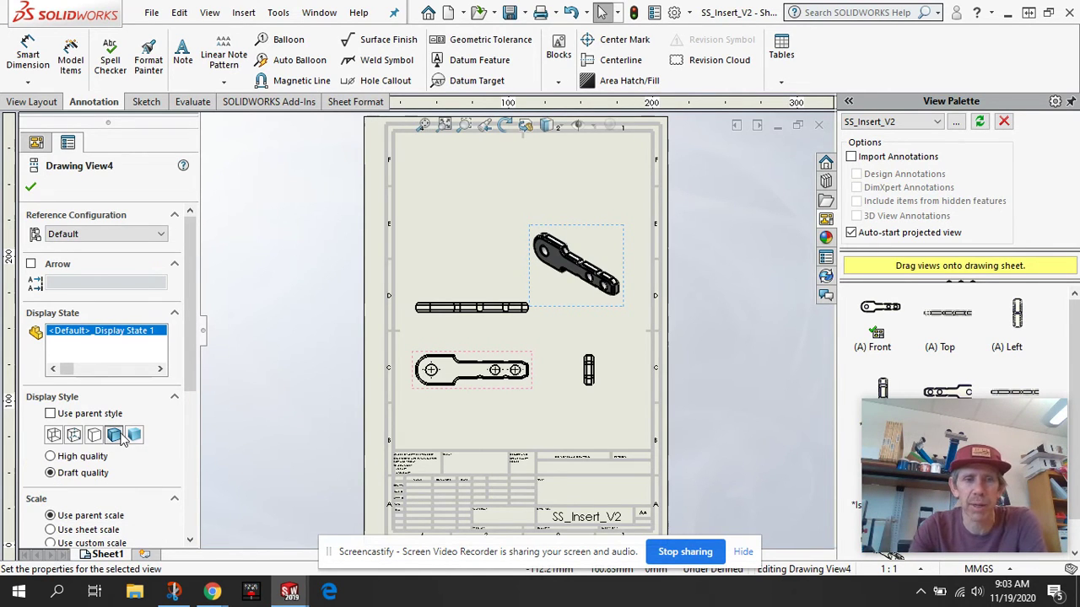
click(52, 456)
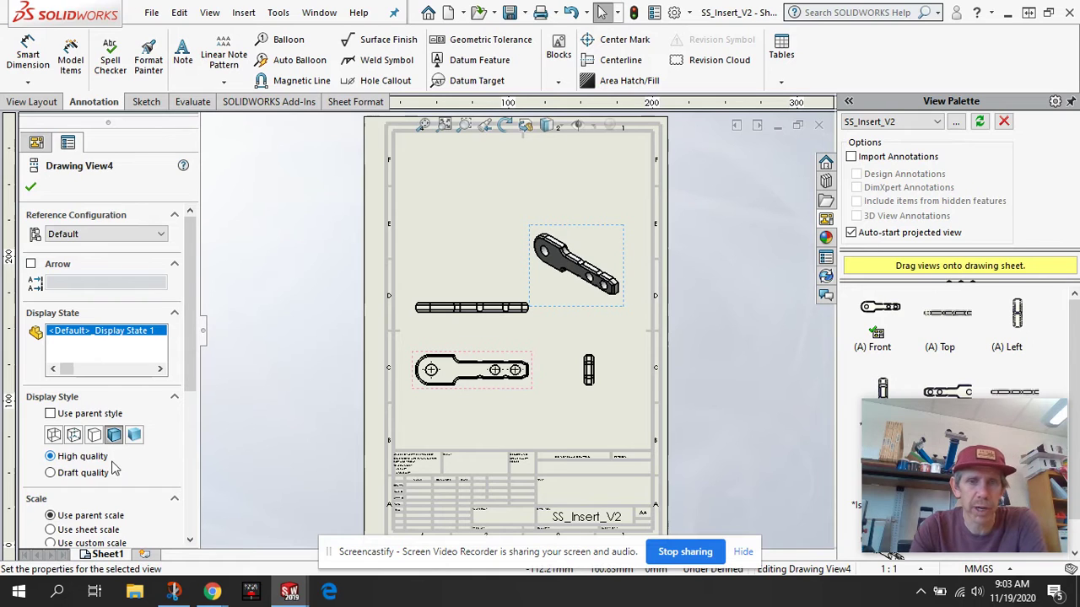
scroll(155, 404, down, 3)
scroll(156, 396, up, 3)
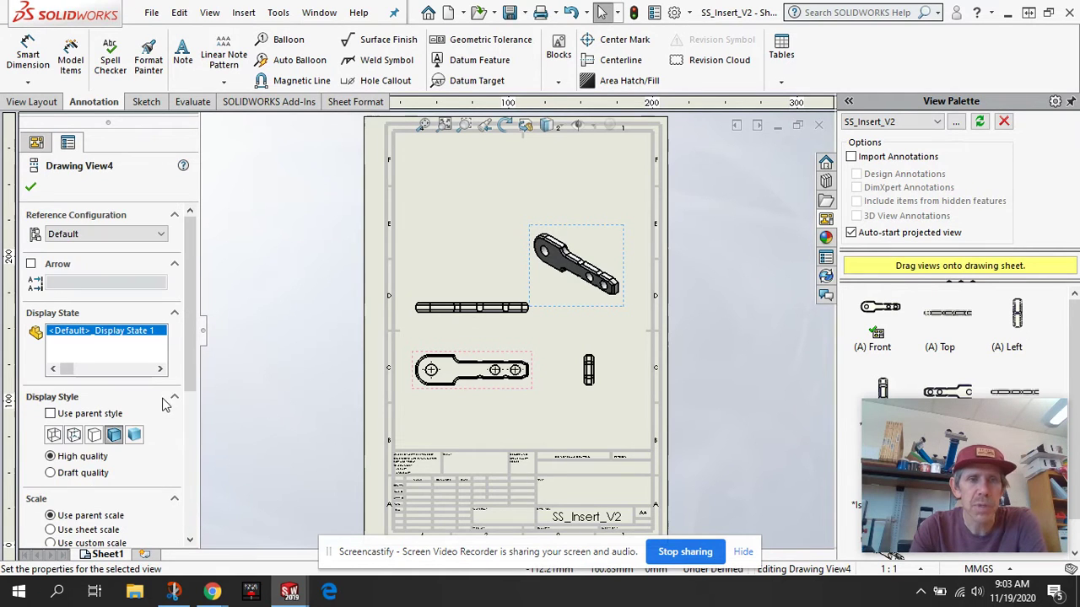
click(32, 188)
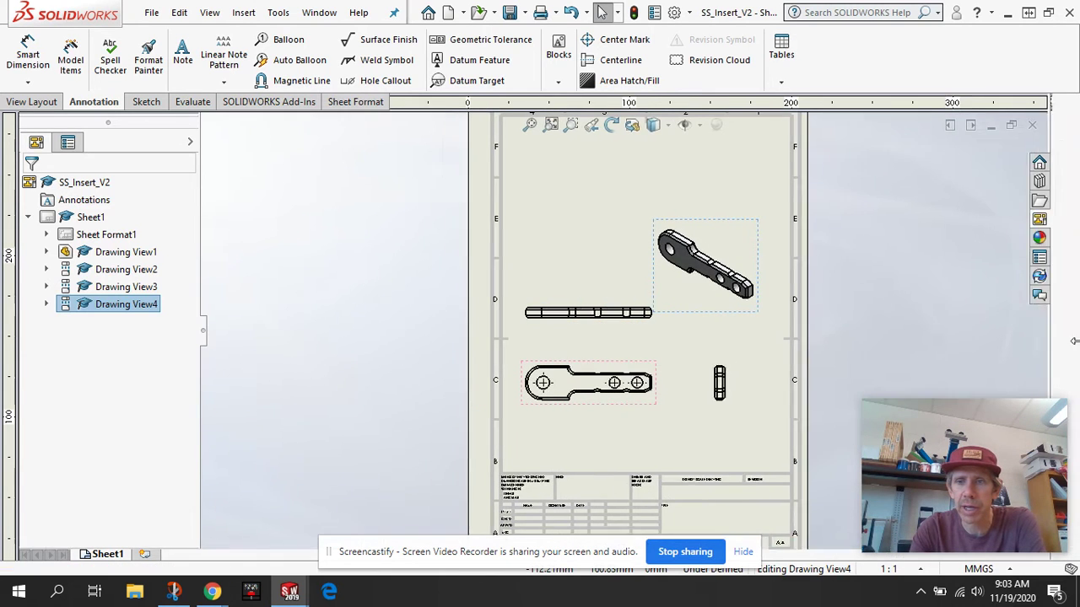
Dimension the part's overall length above the top view with Smart Dimension.
scroll(731, 331, down, 4)
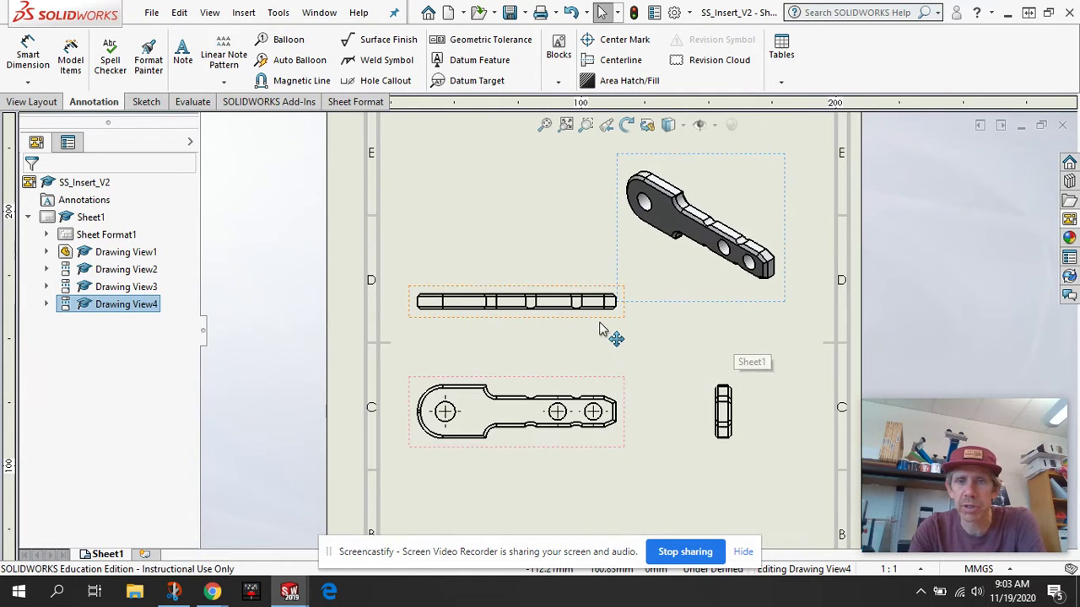
scroll(603, 329, up, 1)
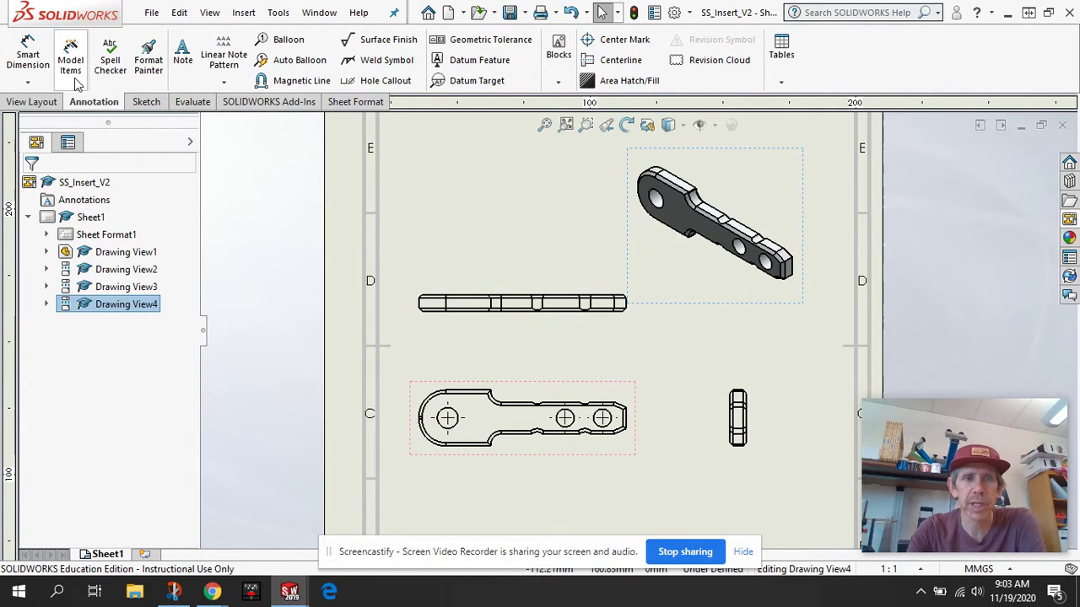
click(28, 54)
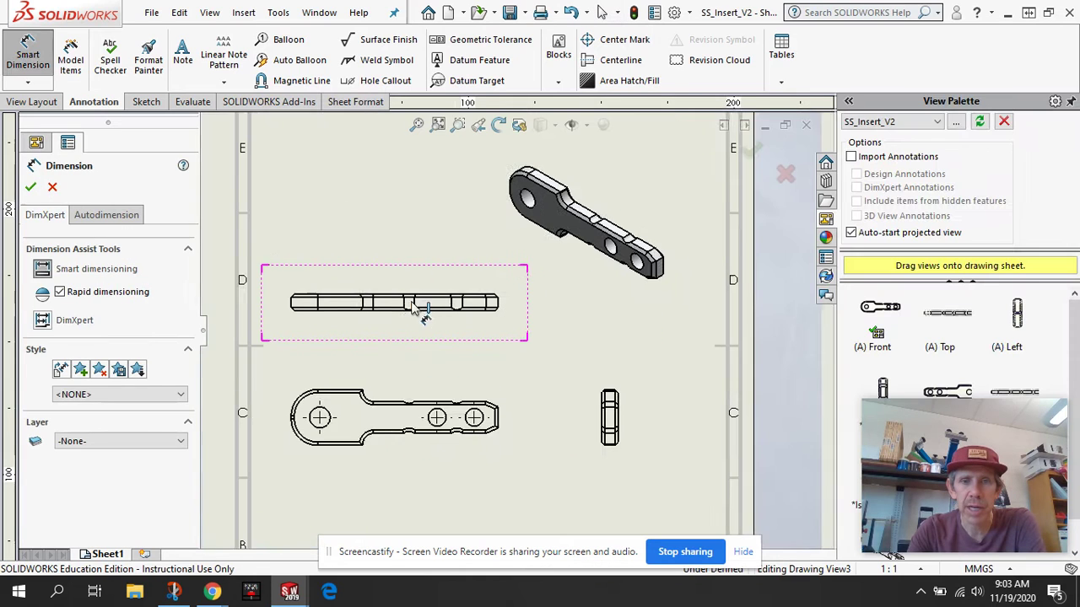
click(303, 307)
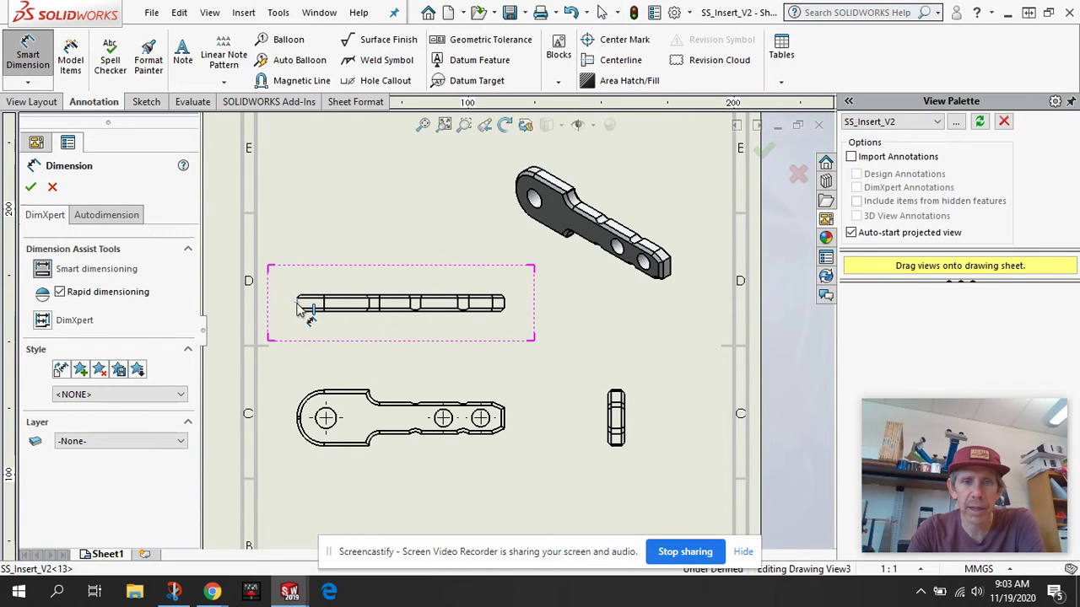
click(500, 306)
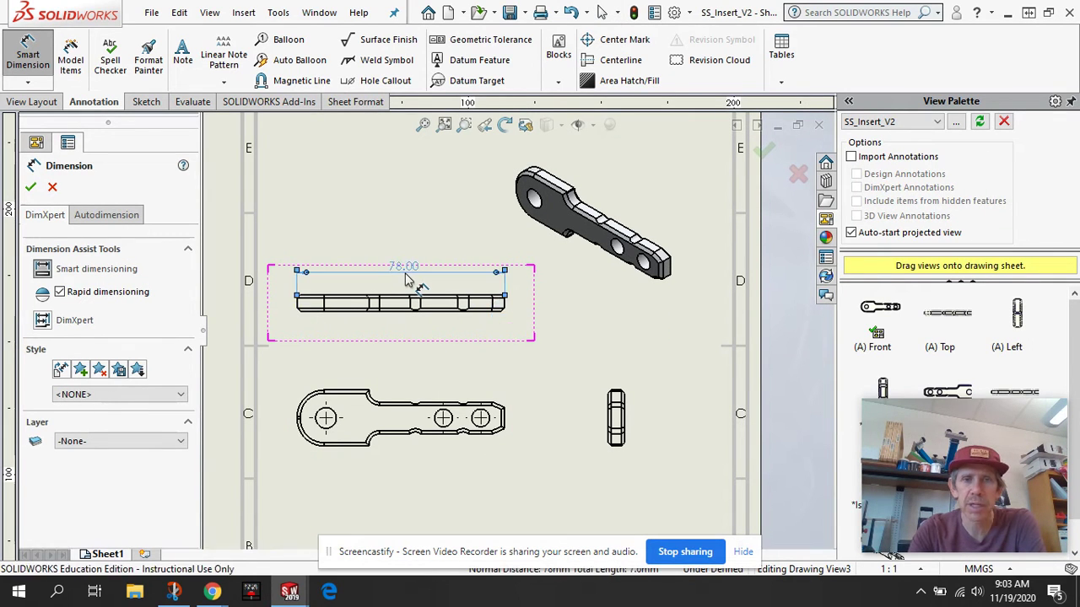
click(409, 277)
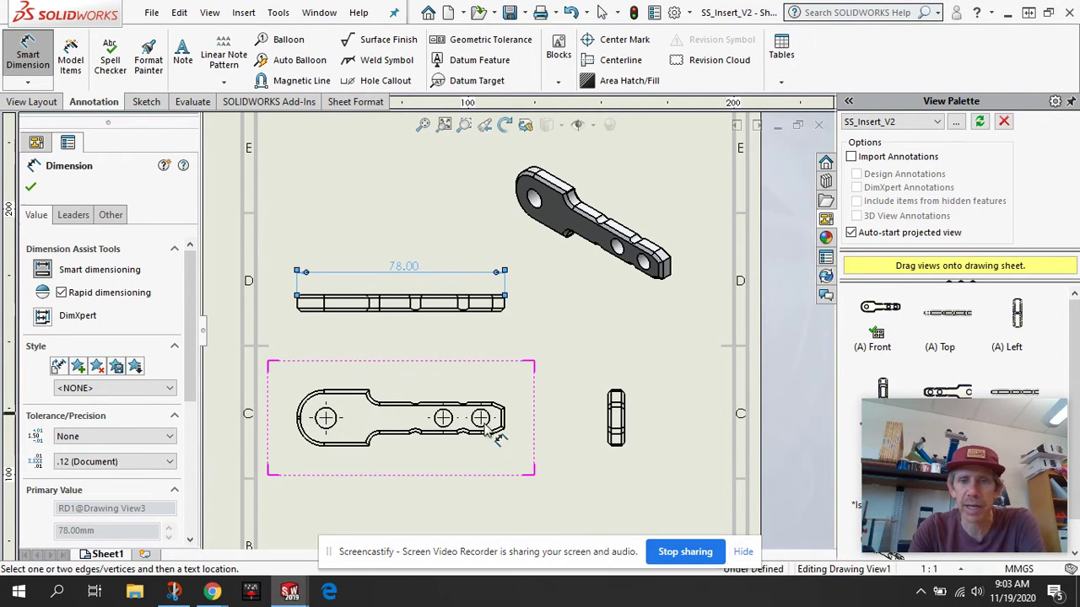
Dimension the overall height of the side view between its two end edges, placing the dimension beside the view.
scroll(639, 426, down, 6)
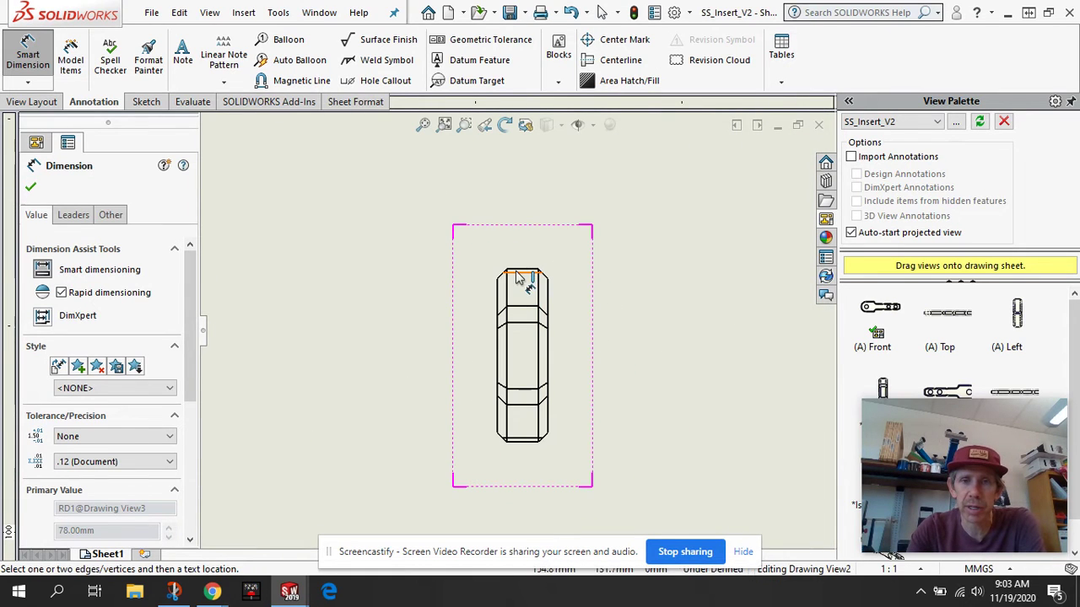
click(525, 272)
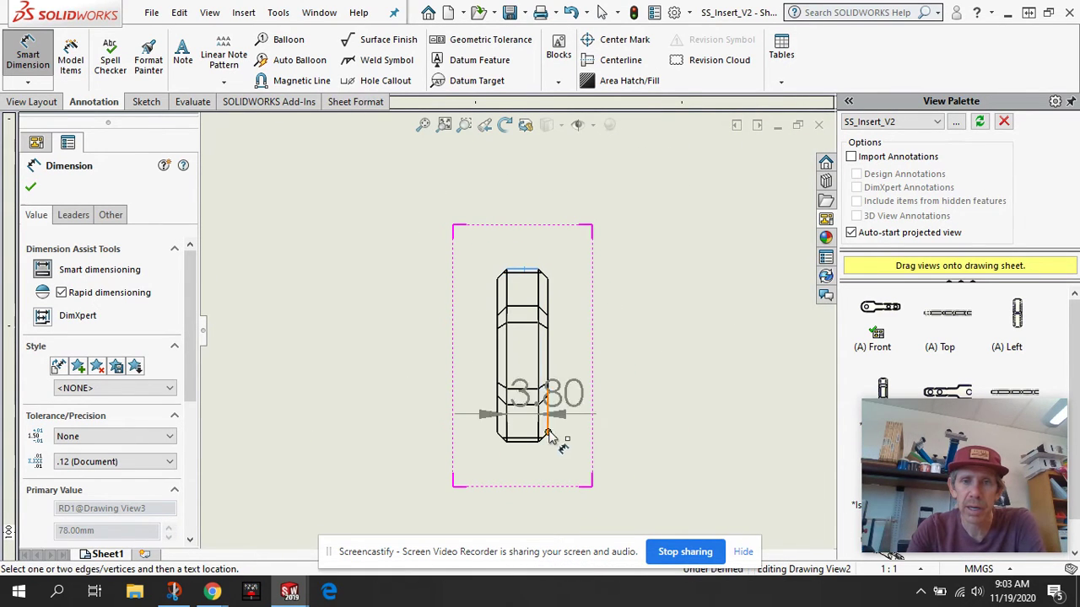
click(523, 440)
click(651, 374)
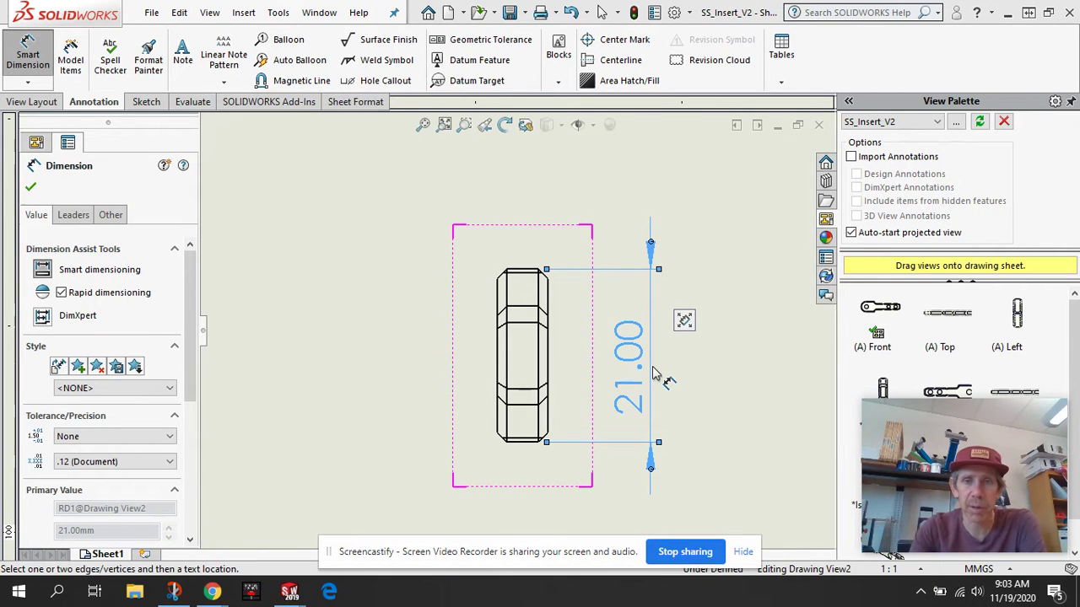
Dimension the width of the flat upper edge between the chamfers in the side view, placing it above the view.
scroll(440, 354, up, 5)
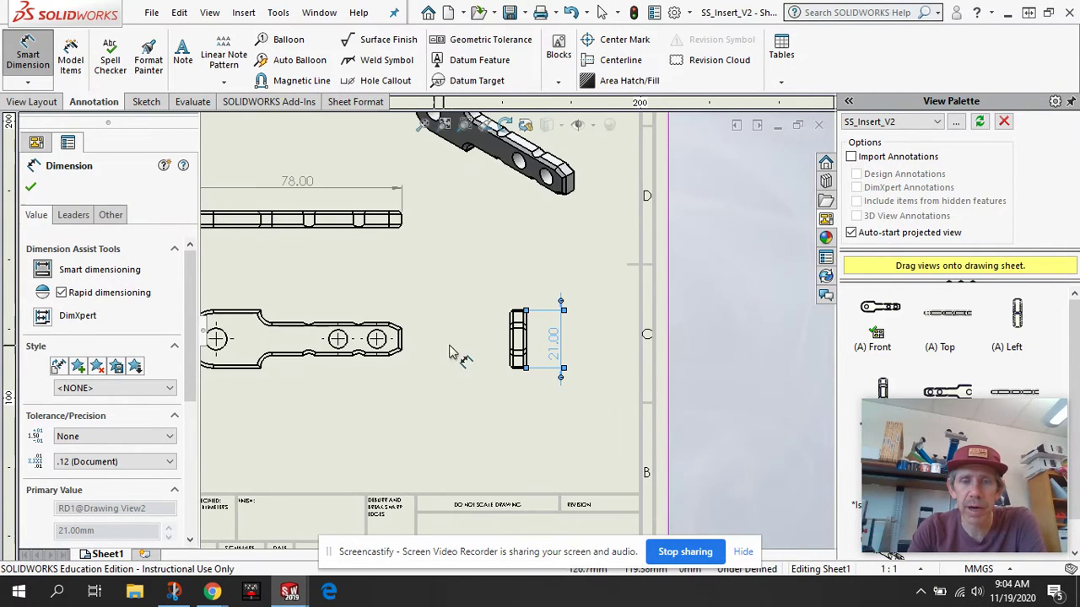
scroll(557, 338, down, 6)
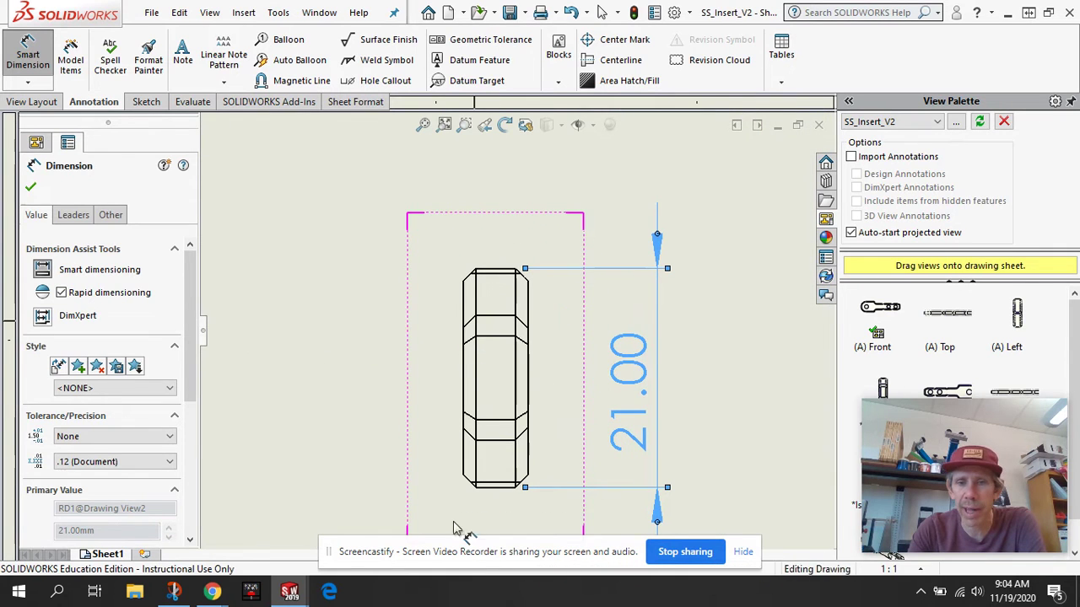
scroll(591, 318, down, 2)
scroll(473, 236, down, 3)
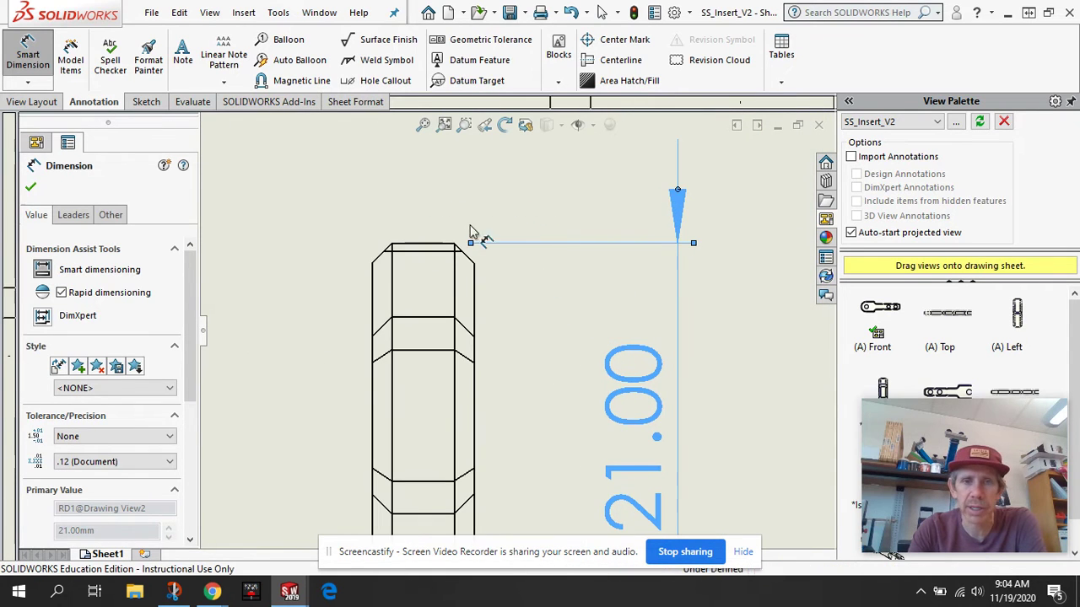
click(415, 247)
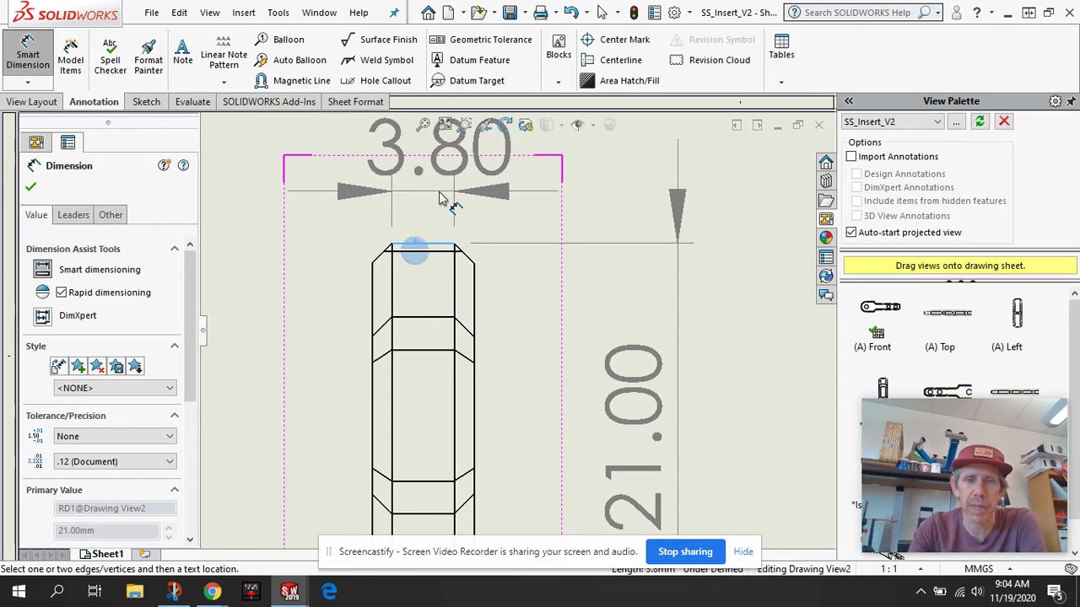
click(418, 257)
Dimension the part's full thickness in the side view between the outer chamfer corners, placing it below the view.
scroll(431, 268, up, 2)
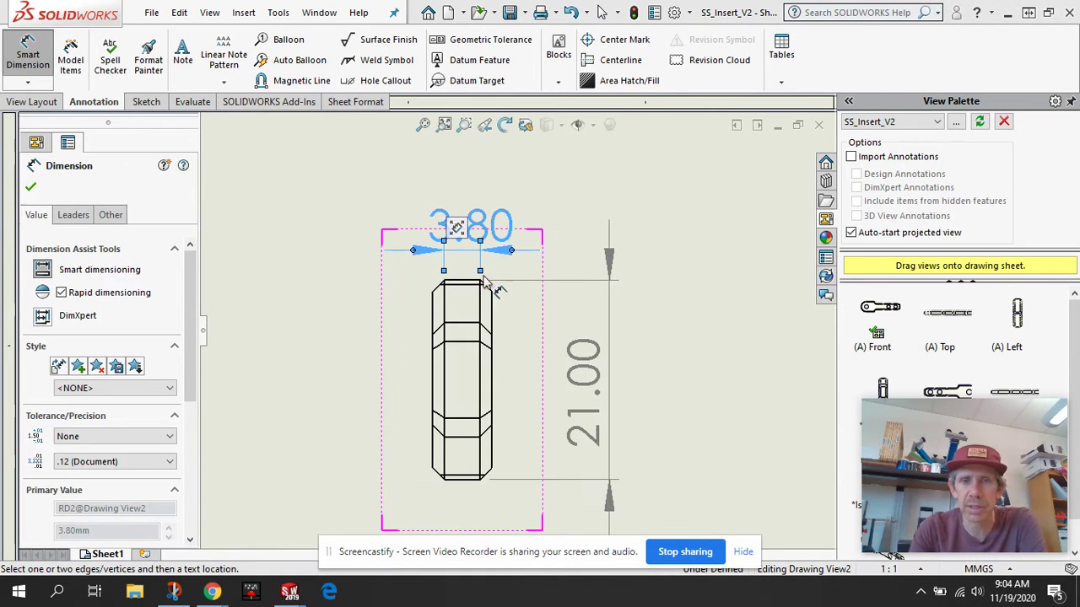
scroll(435, 308, up, 3)
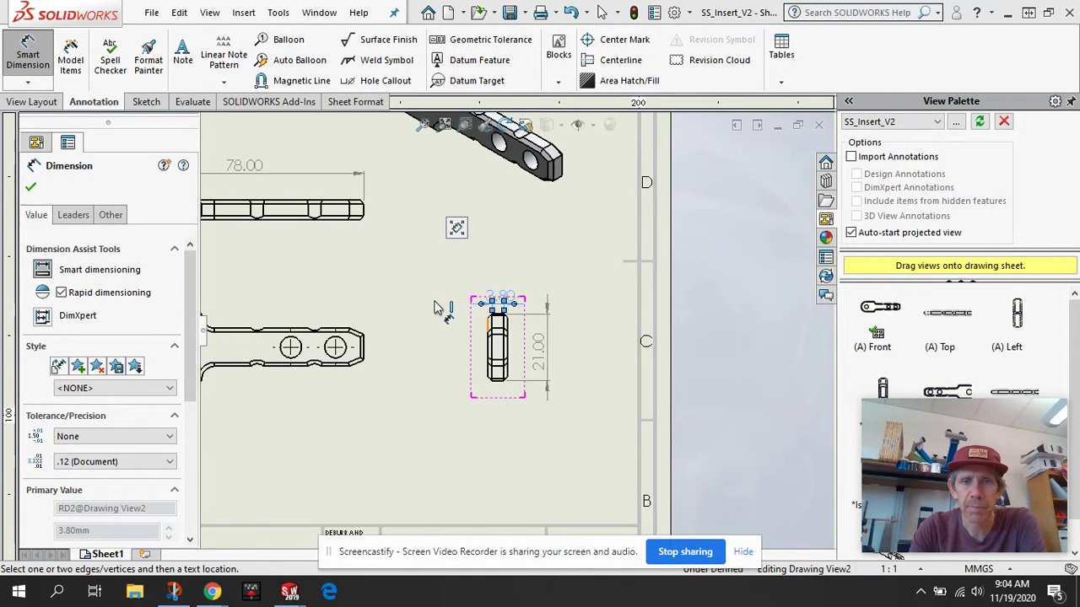
scroll(505, 396, down, 5)
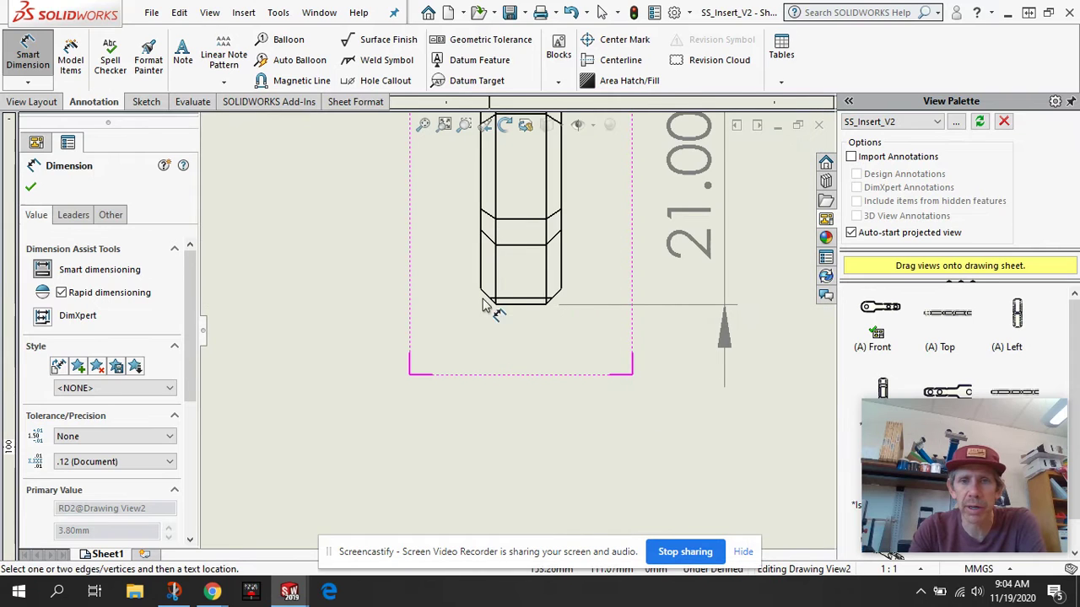
click(562, 291)
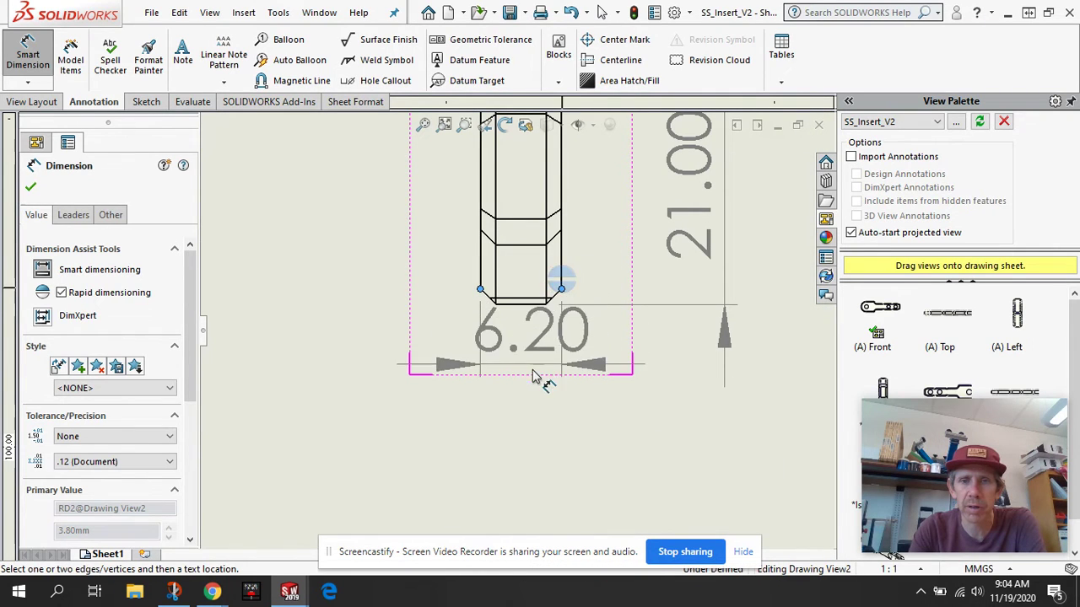
click(546, 460)
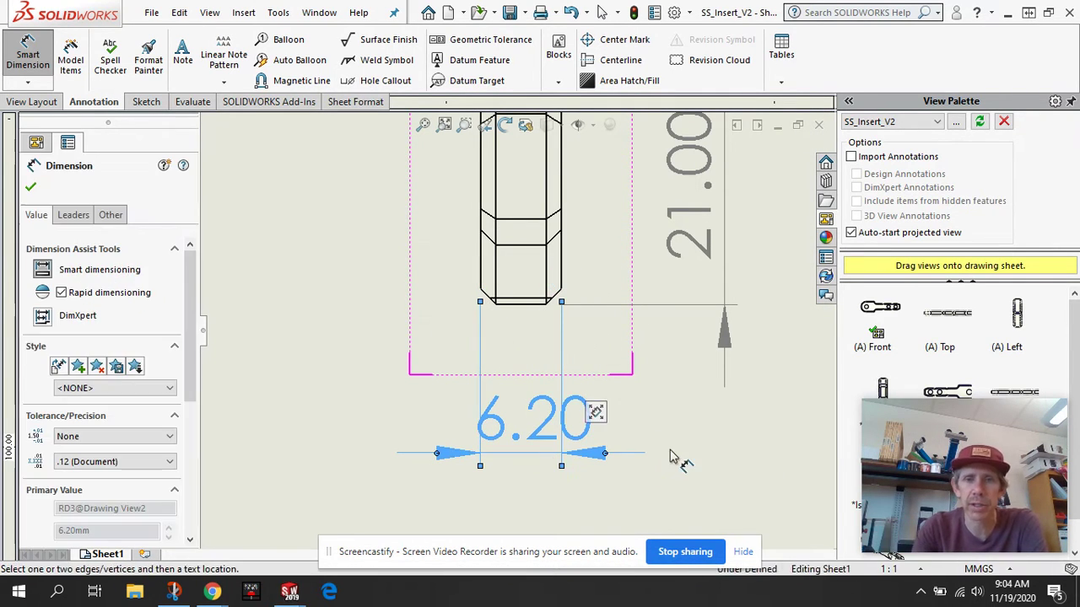
scroll(484, 385, up, 3)
scroll(413, 302, up, 2)
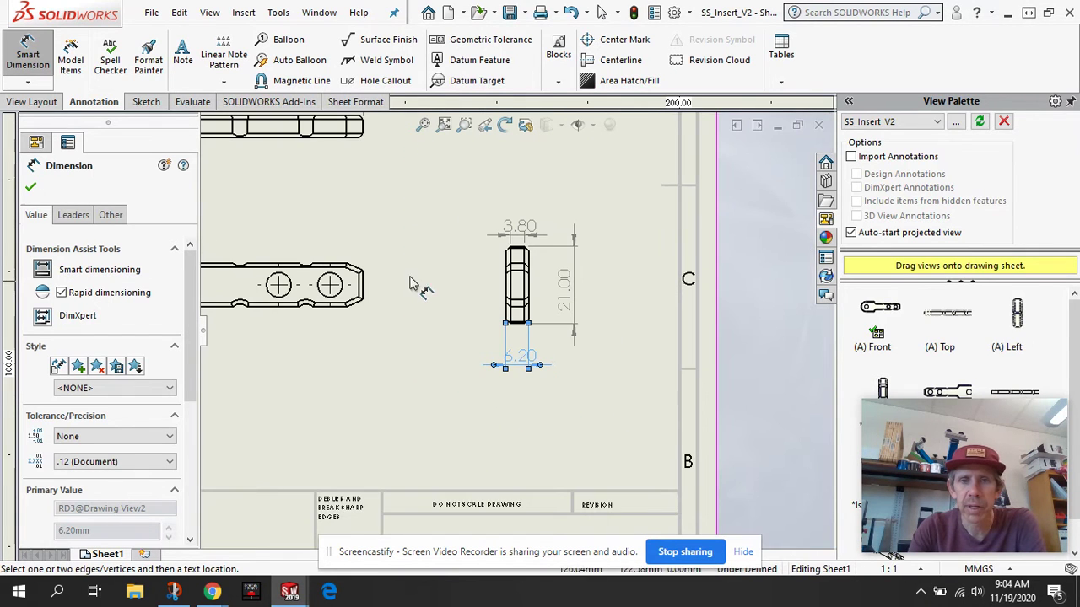
scroll(504, 321, up, 2)
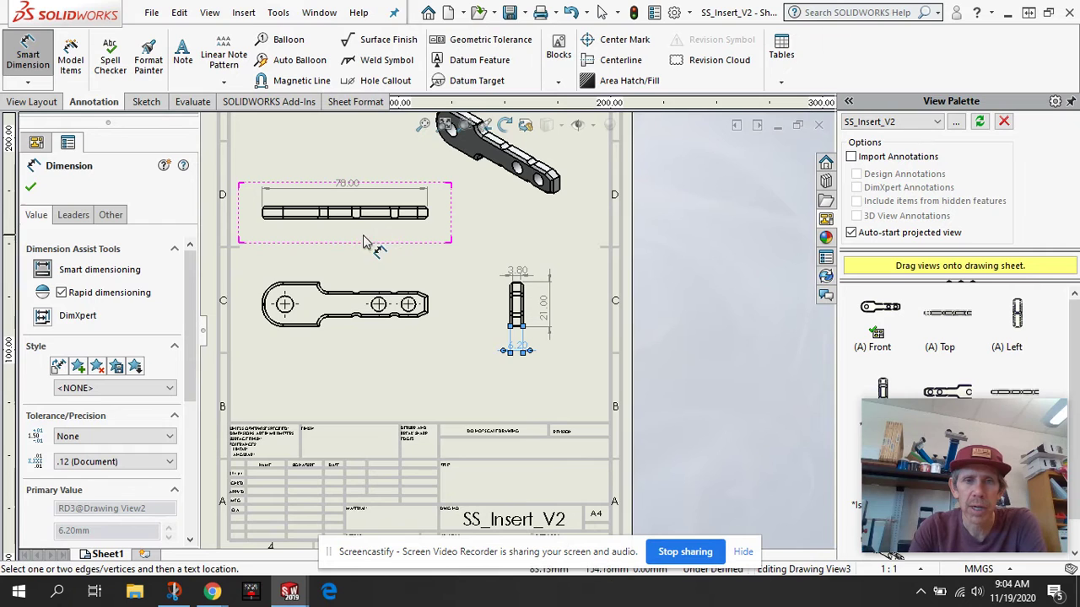
Dimension the radii of the rounded end's upper arc and the concave neck arc in the front view, placing both above it.
scroll(315, 306, down, 3)
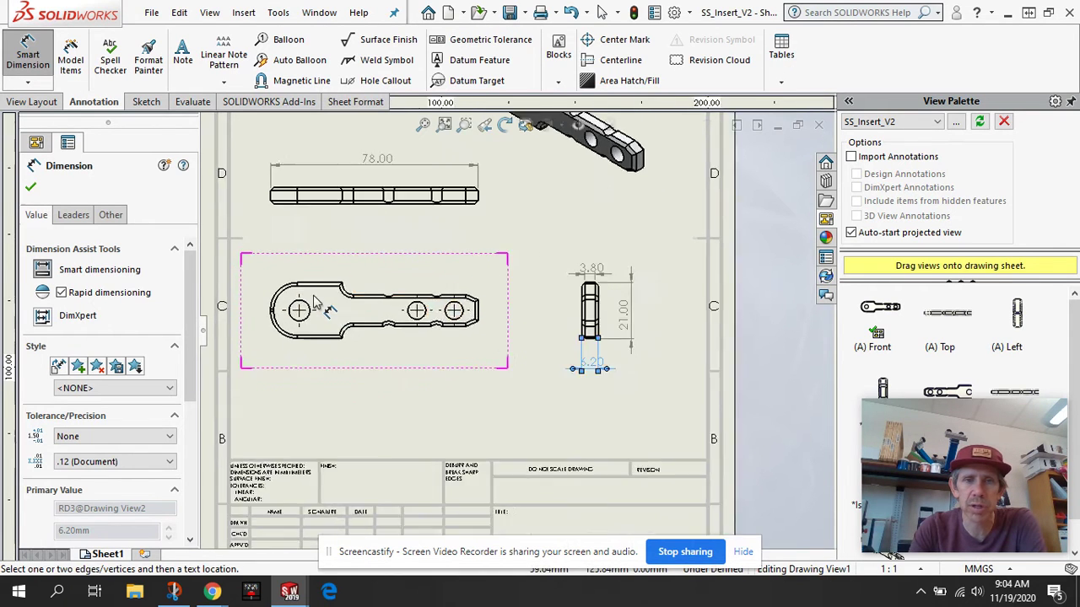
click(314, 305)
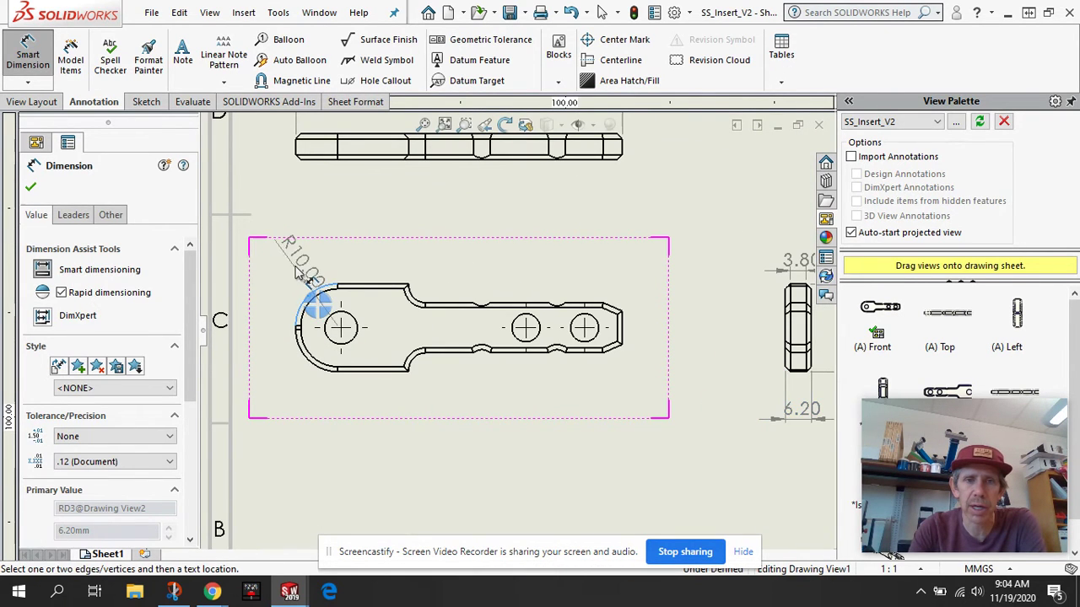
click(300, 257)
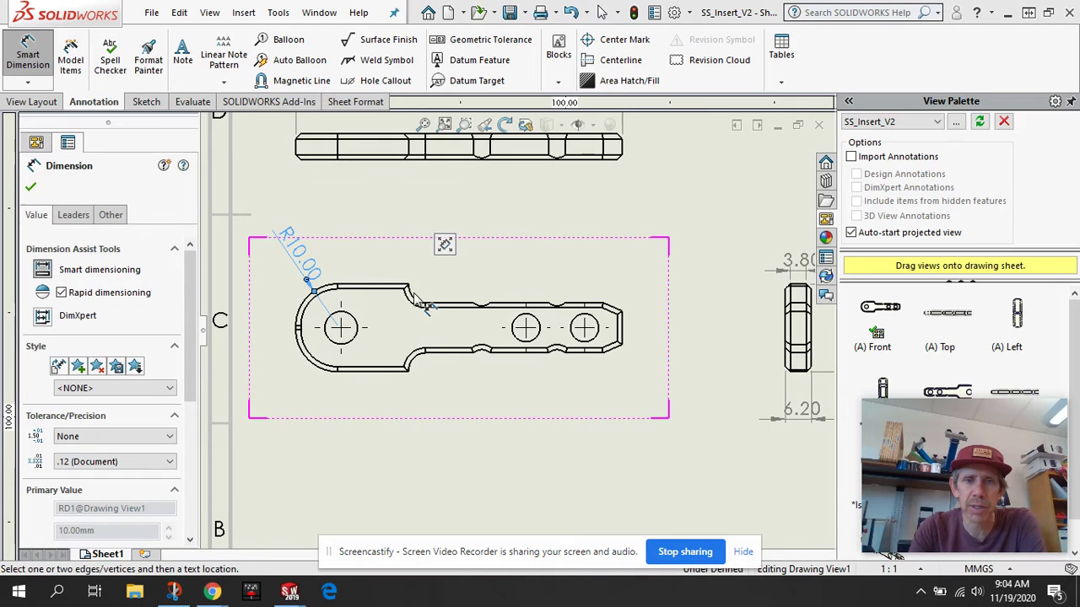
click(418, 306)
click(389, 239)
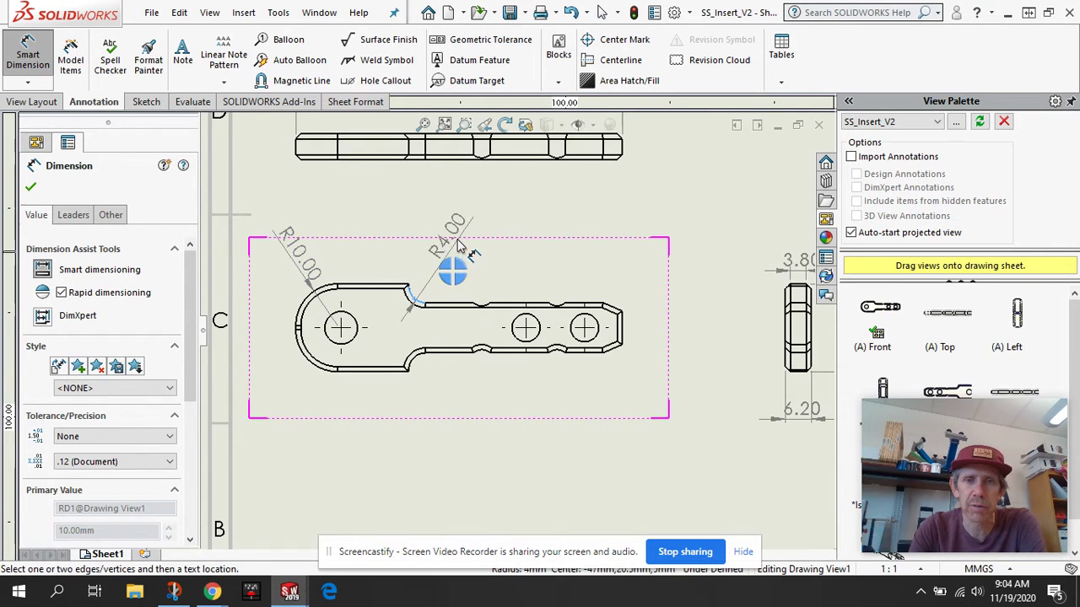
click(449, 258)
Dimension the diameters of the two small holes and the large hole in the front view, placing them above the part.
click(538, 327)
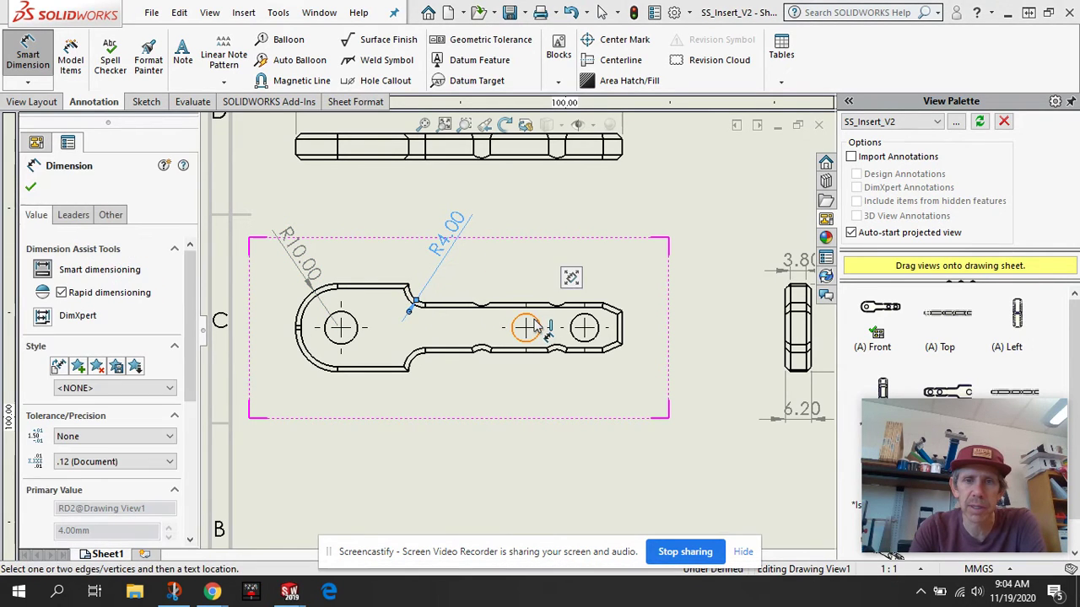
click(563, 251)
click(600, 324)
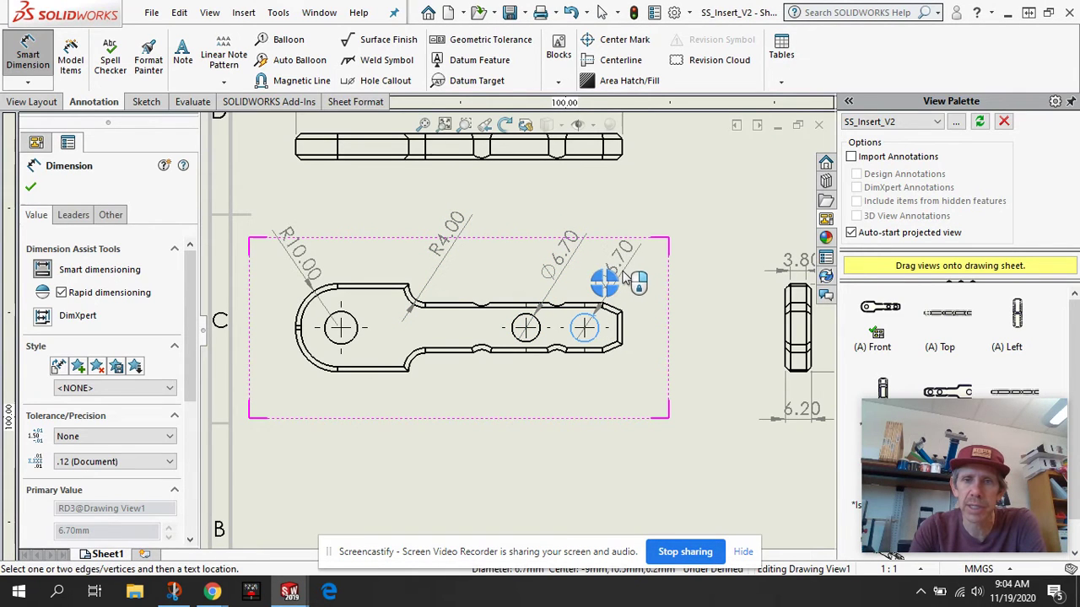
click(624, 284)
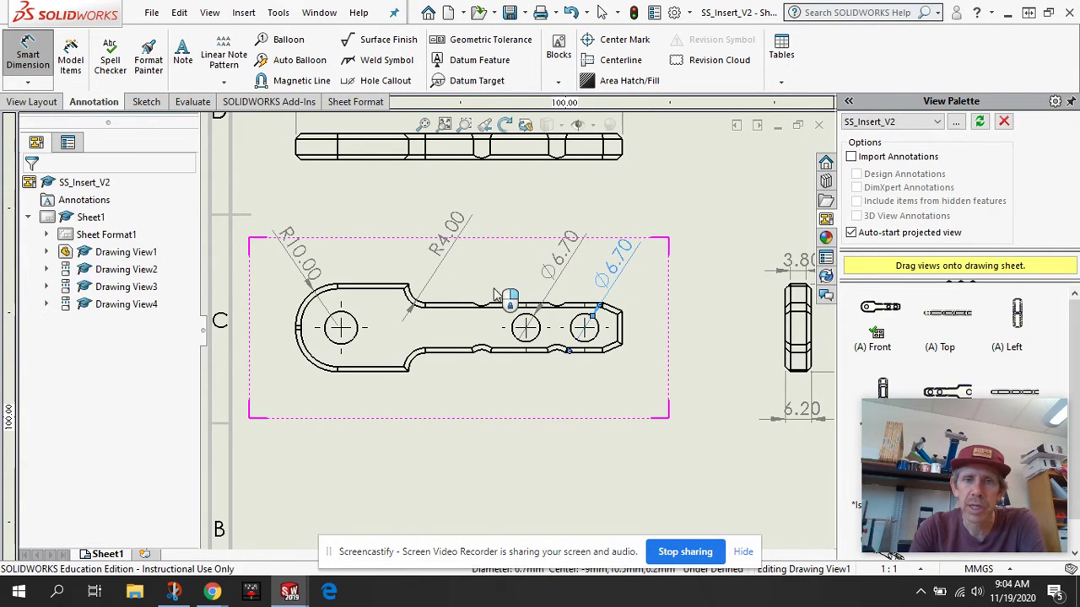
click(359, 329)
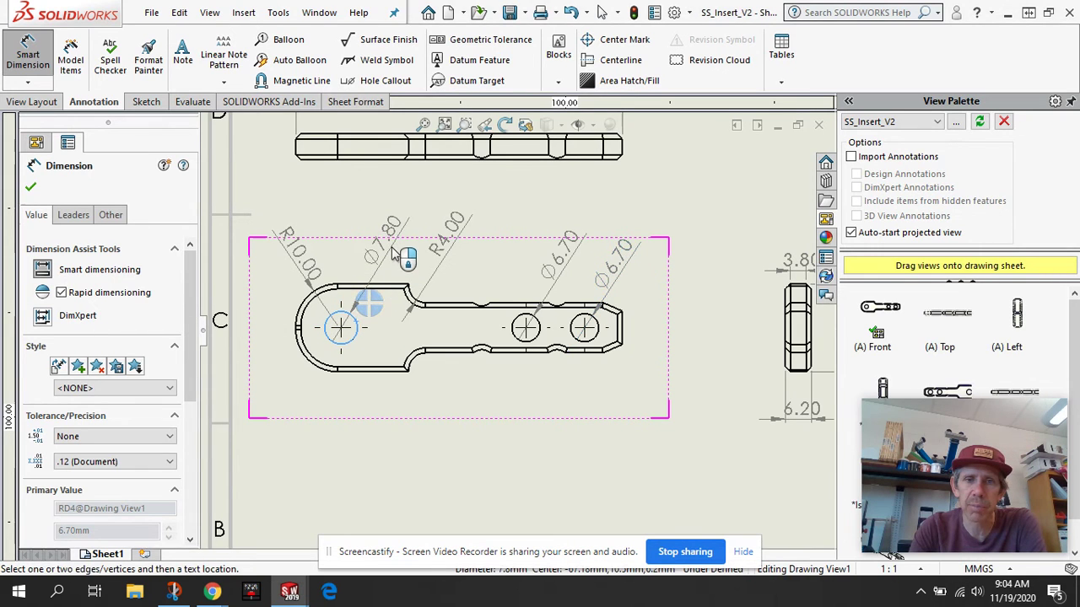
click(405, 247)
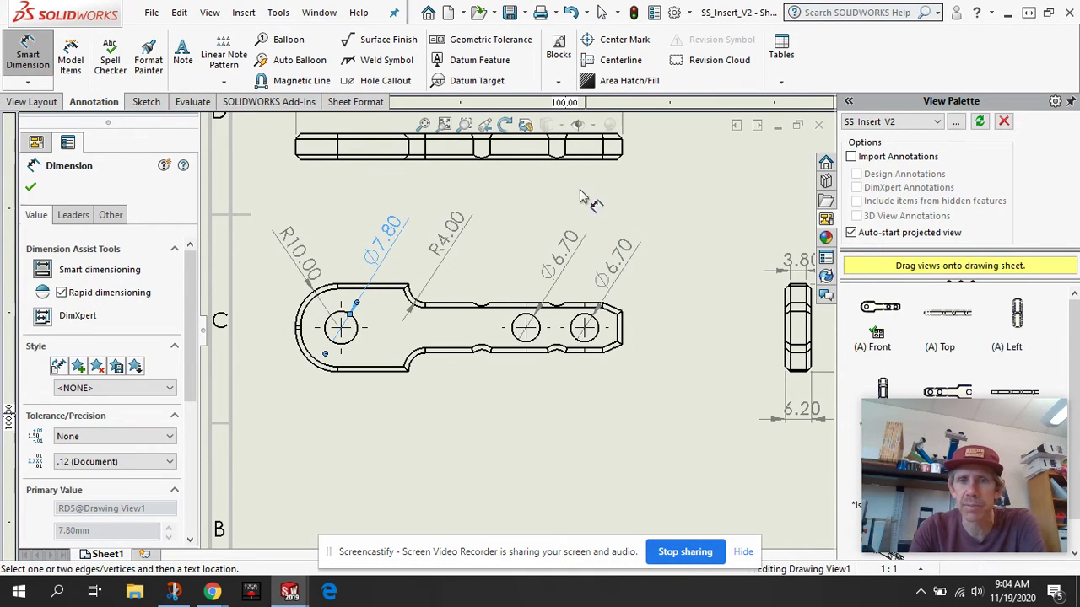
Dimension the part's full thickness in the top view between the chamfer corners at its narrow end, placing it beside the view.
scroll(612, 213, down, 1)
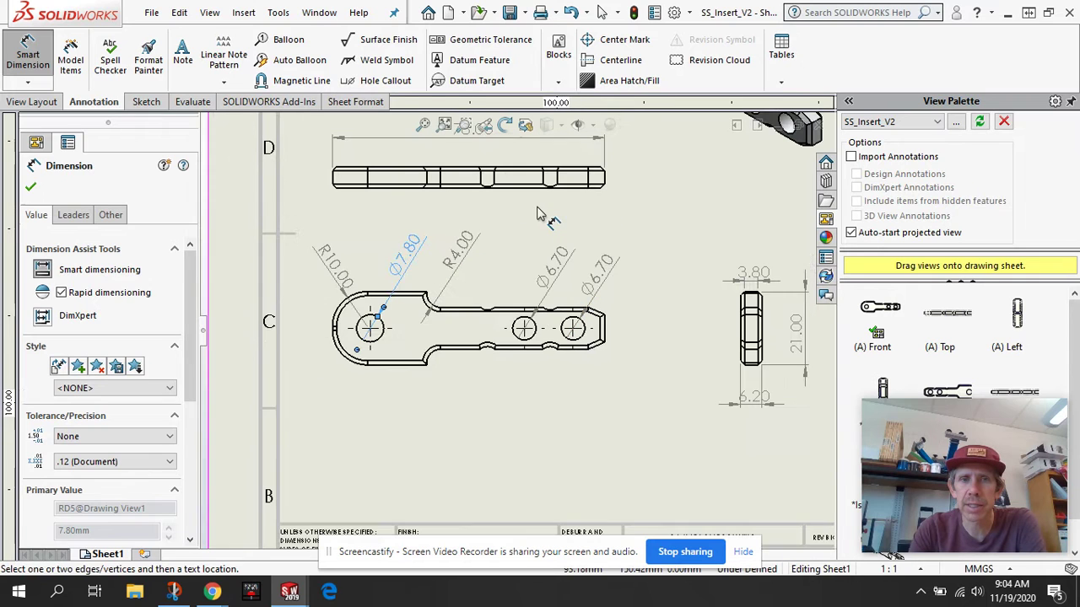
scroll(603, 224, down, 2)
scroll(574, 244, up, 2)
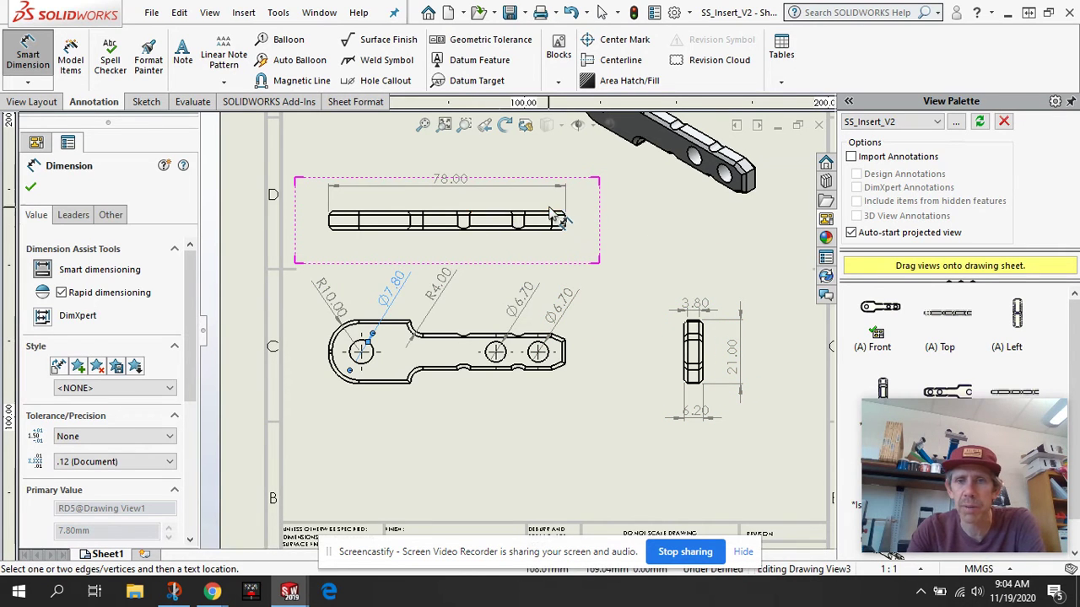
scroll(549, 212, down, 2)
scroll(549, 212, down, 3)
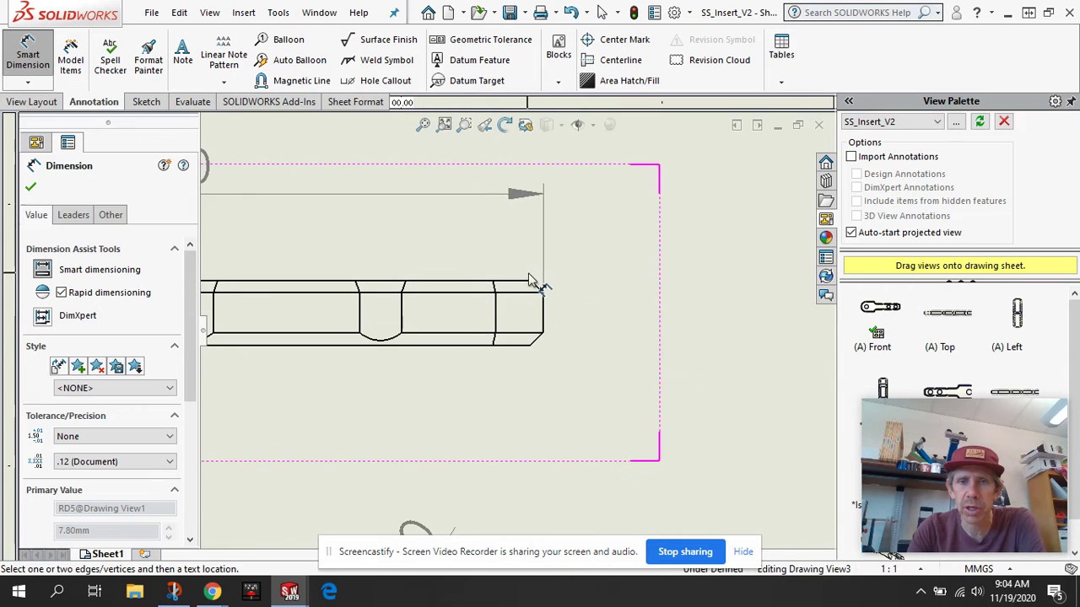
click(531, 282)
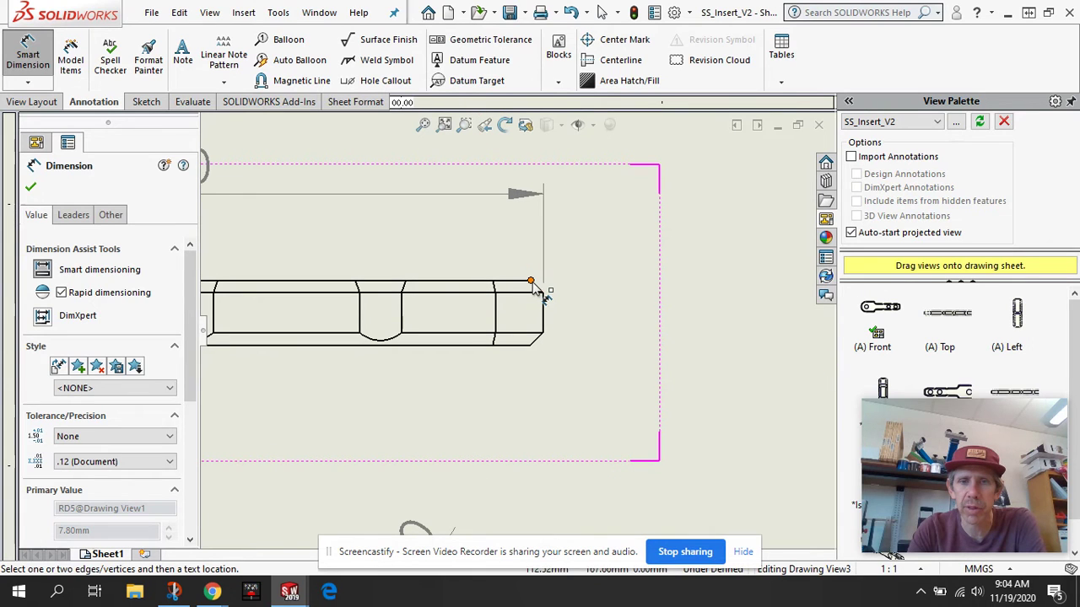
click(529, 345)
click(648, 336)
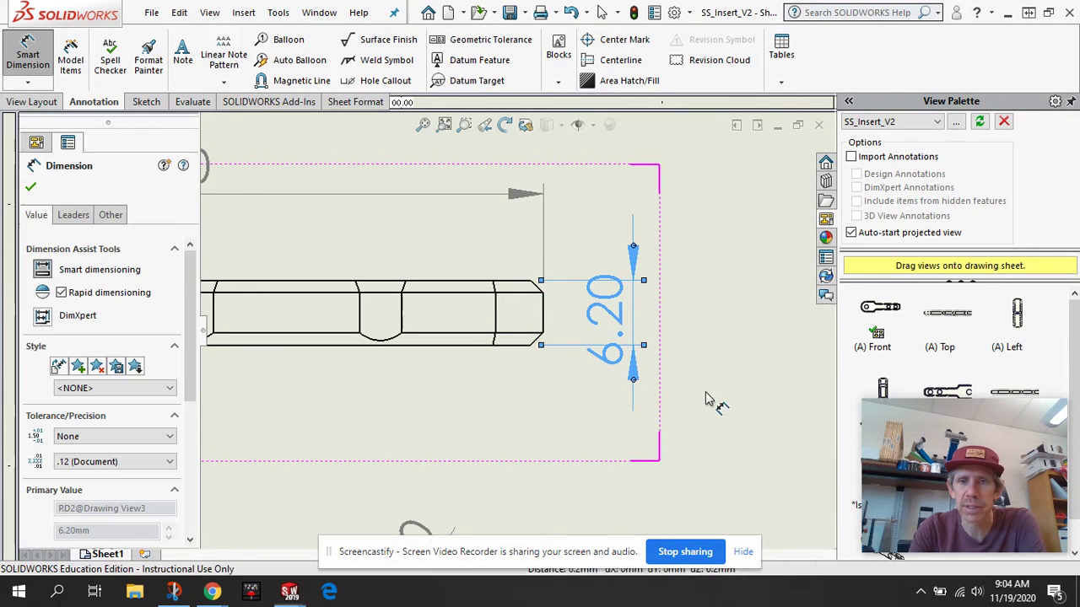
Delete the duplicate full-thickness dimension below the side view.
scroll(704, 417, up, 2)
scroll(704, 422, up, 5)
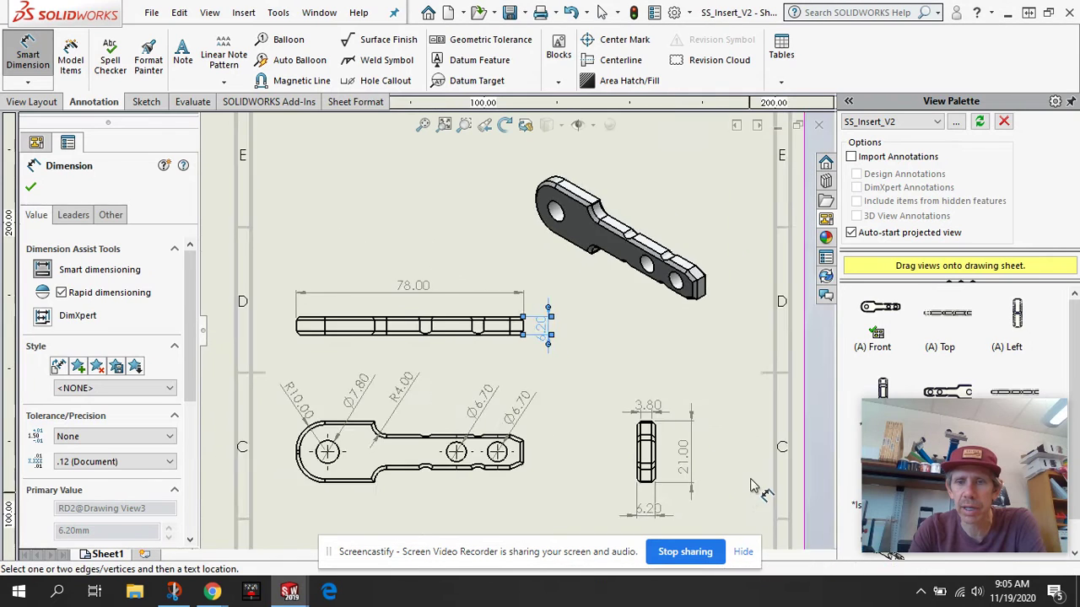
scroll(673, 488, down, 4)
click(490, 373)
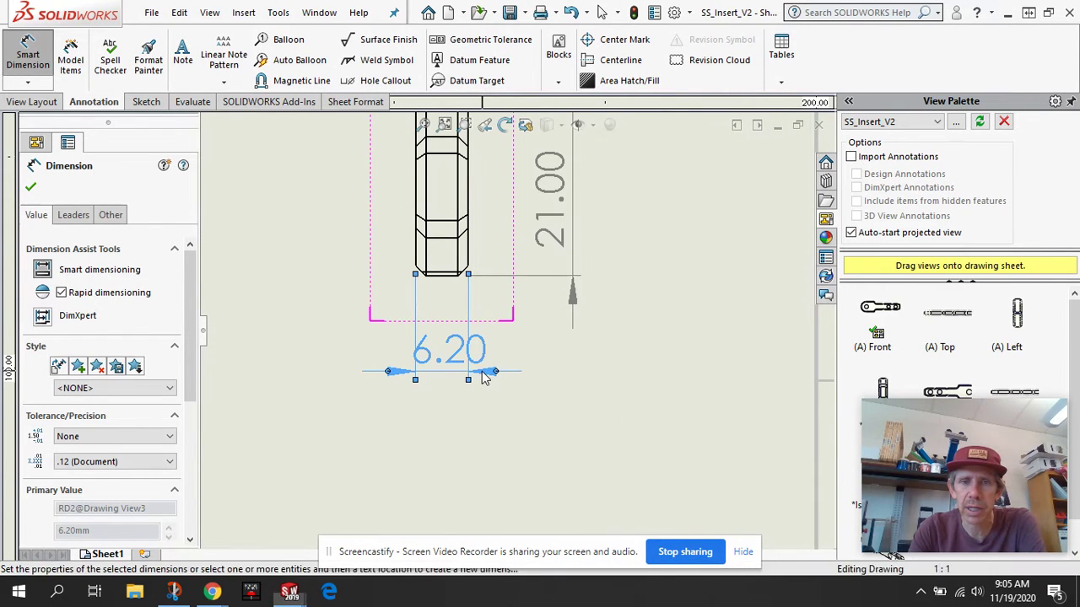
right_click(485, 378)
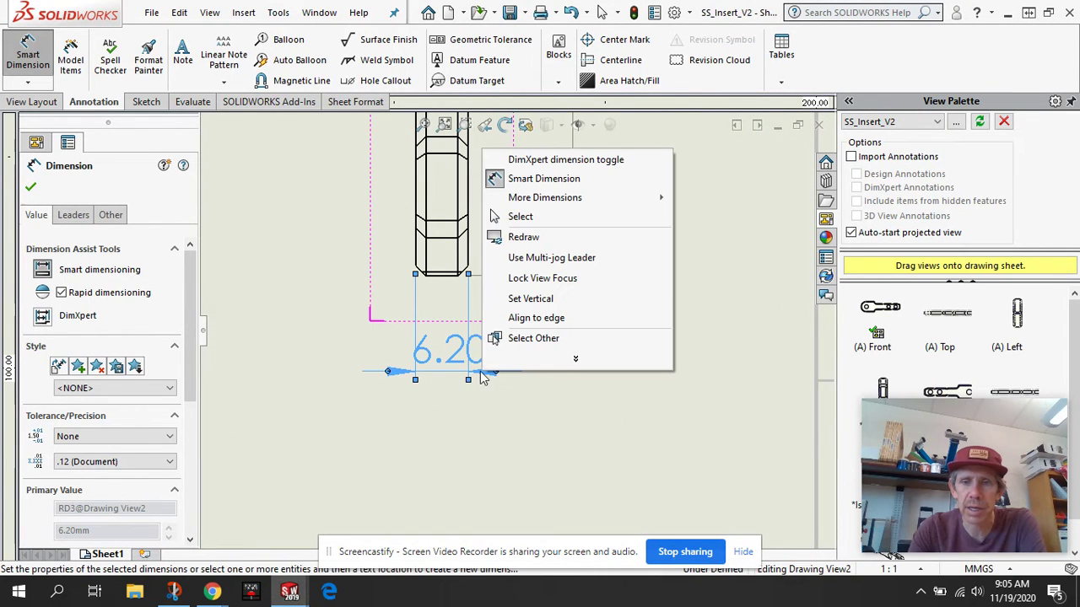
click(554, 404)
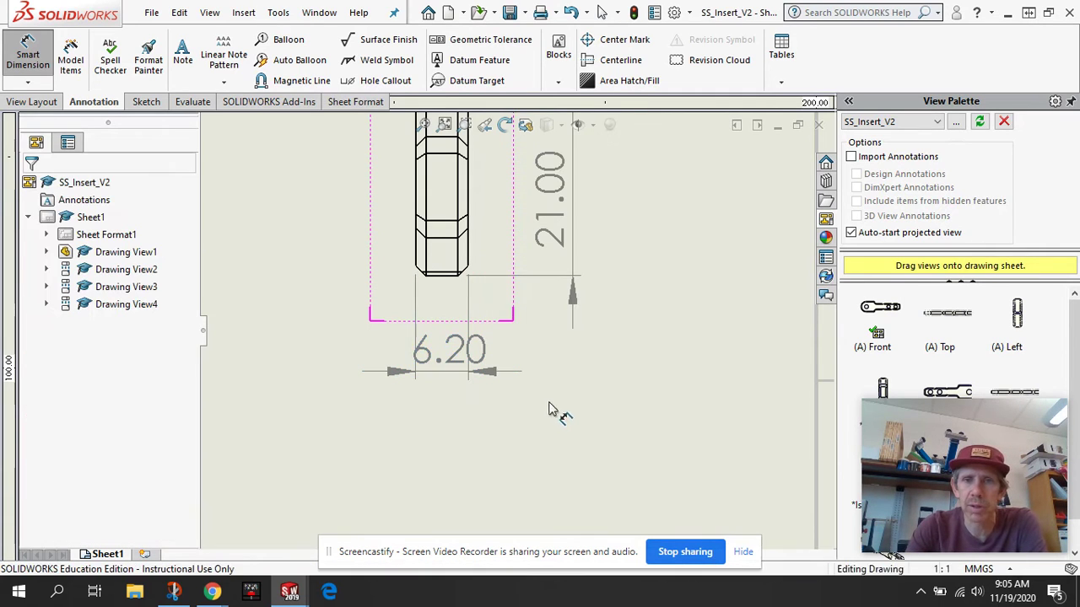
right_click(484, 377)
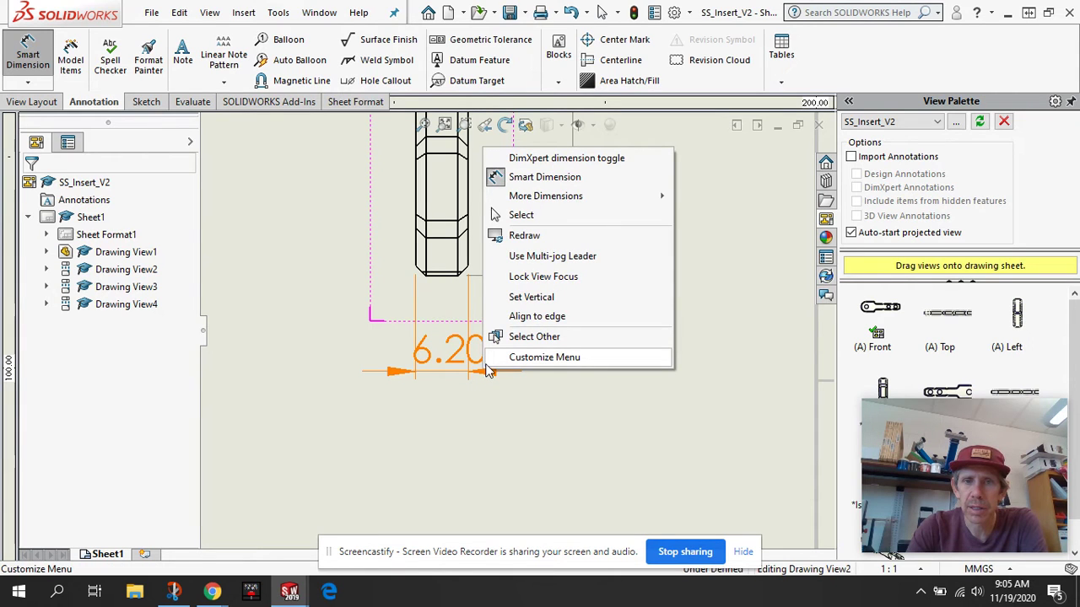
click(488, 371)
click(501, 371)
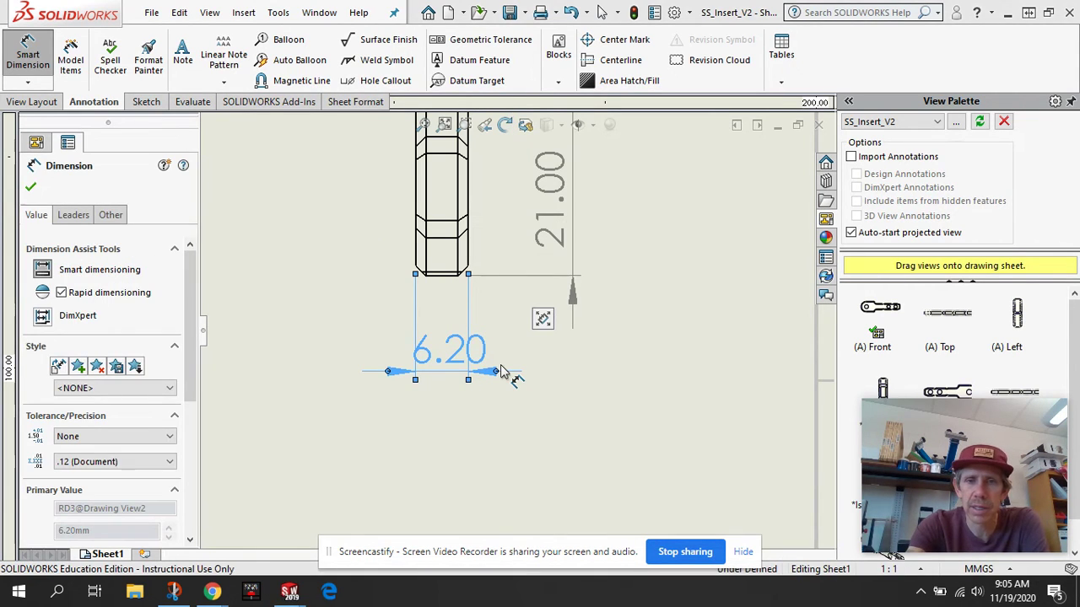
key(Delete)
scroll(588, 393, up, 5)
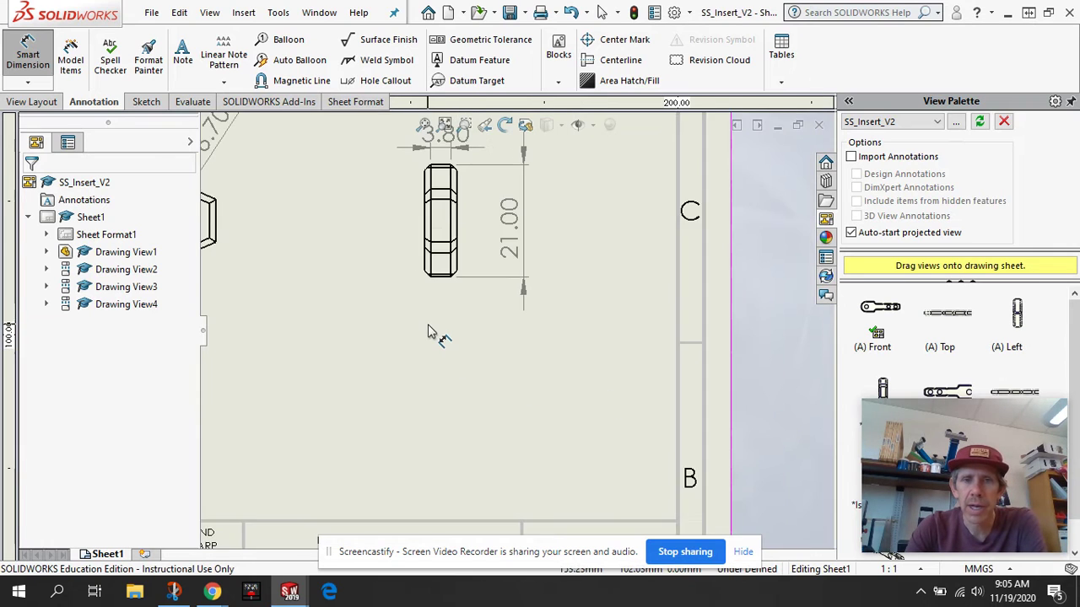
Add a note reading "Aluminium" and "6061 Alloy" on two lines in the title block's MATERIAL field.
scroll(295, 246, down, 3)
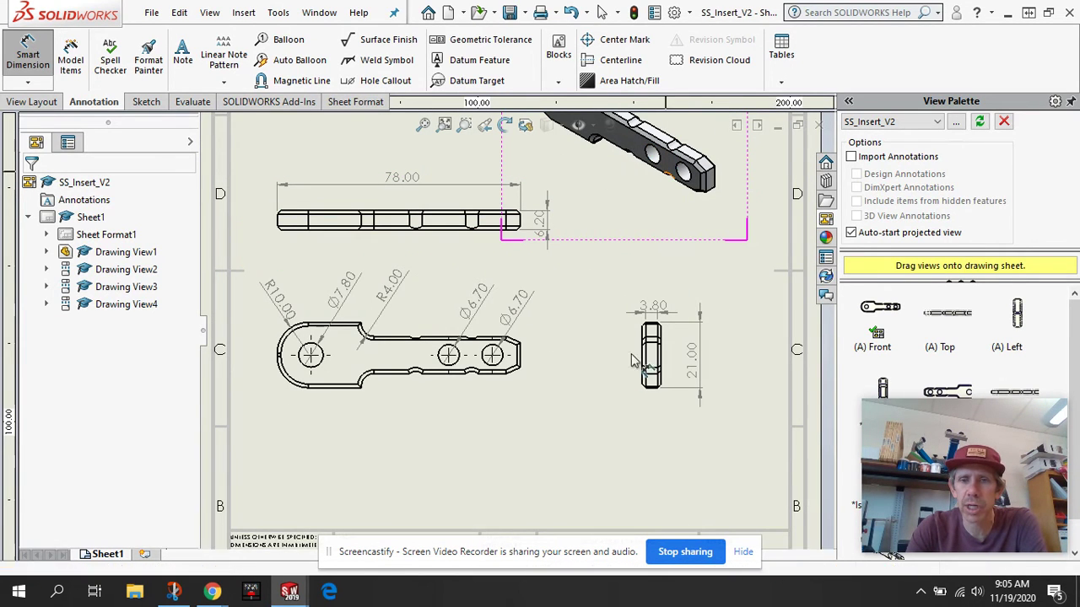
scroll(625, 416, down, 2)
scroll(624, 415, up, 5)
scroll(582, 531, down, 4)
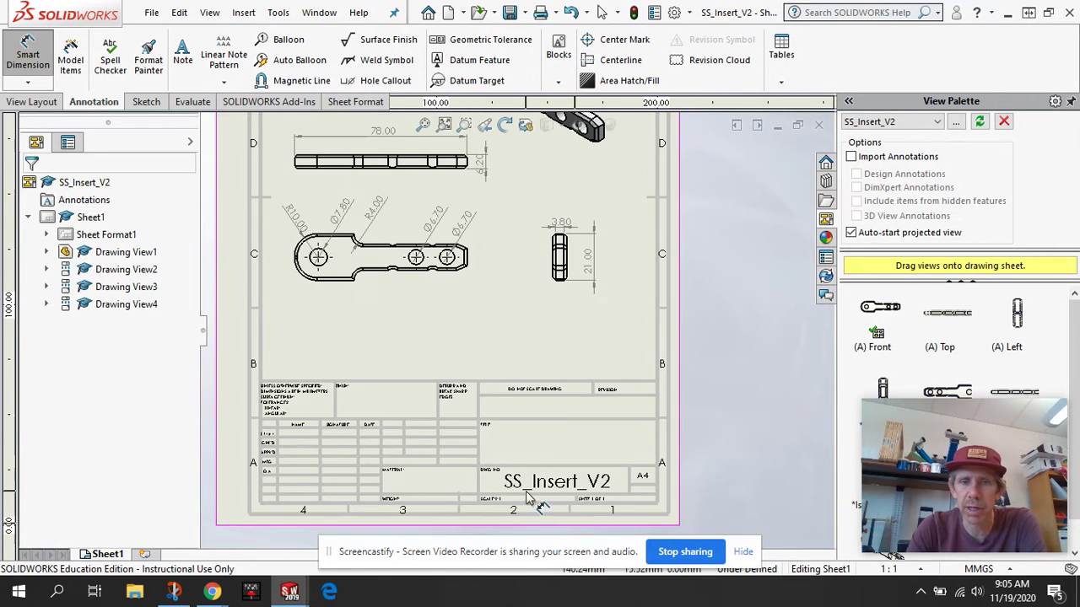
scroll(539, 437, down, 1)
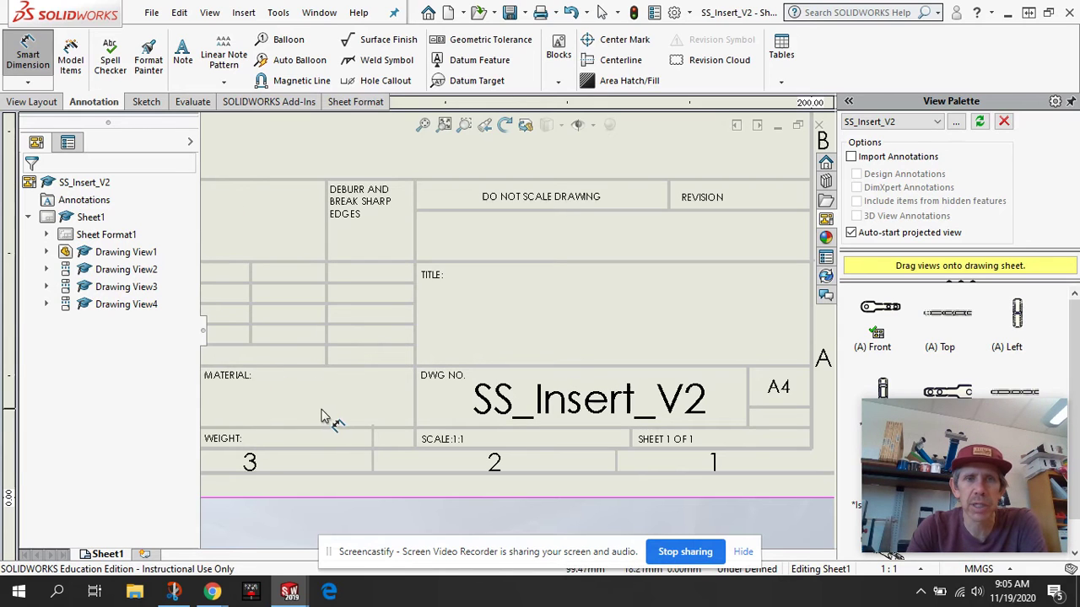
click(185, 66)
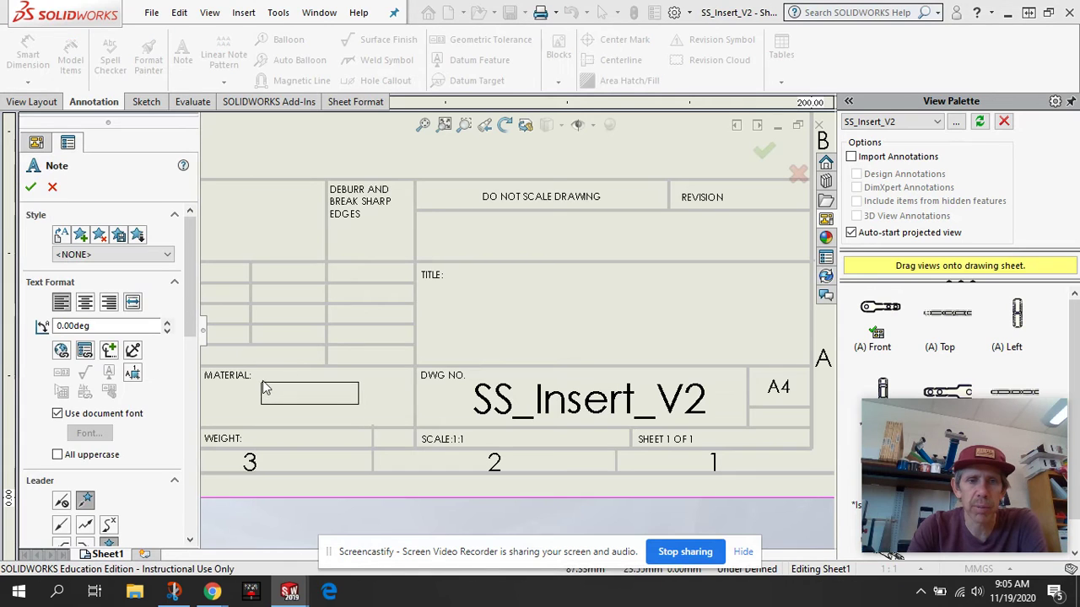
click(261, 381)
text(A)
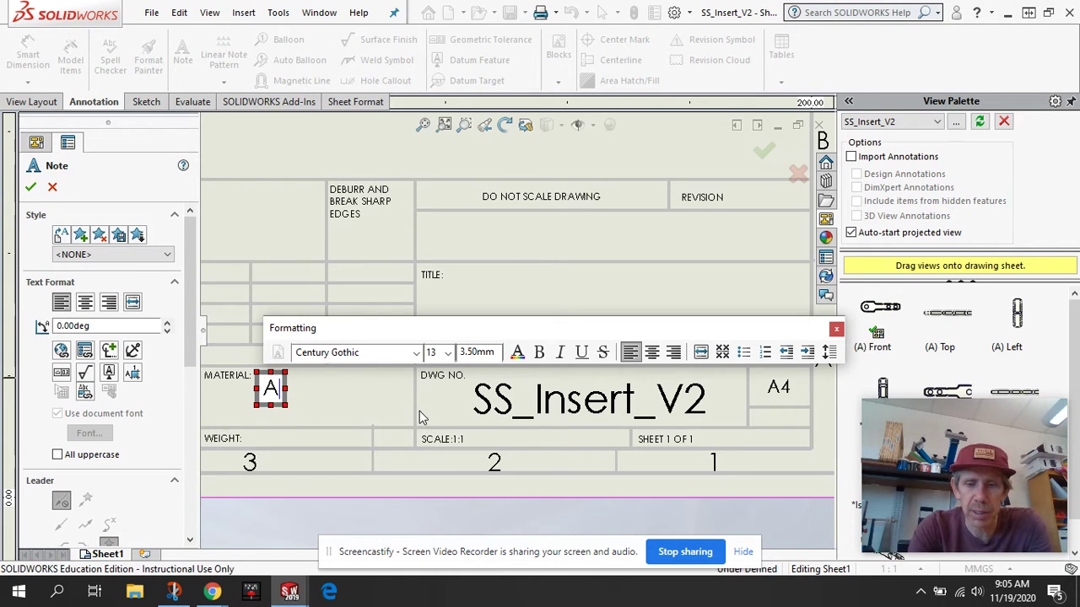
text(luminium)
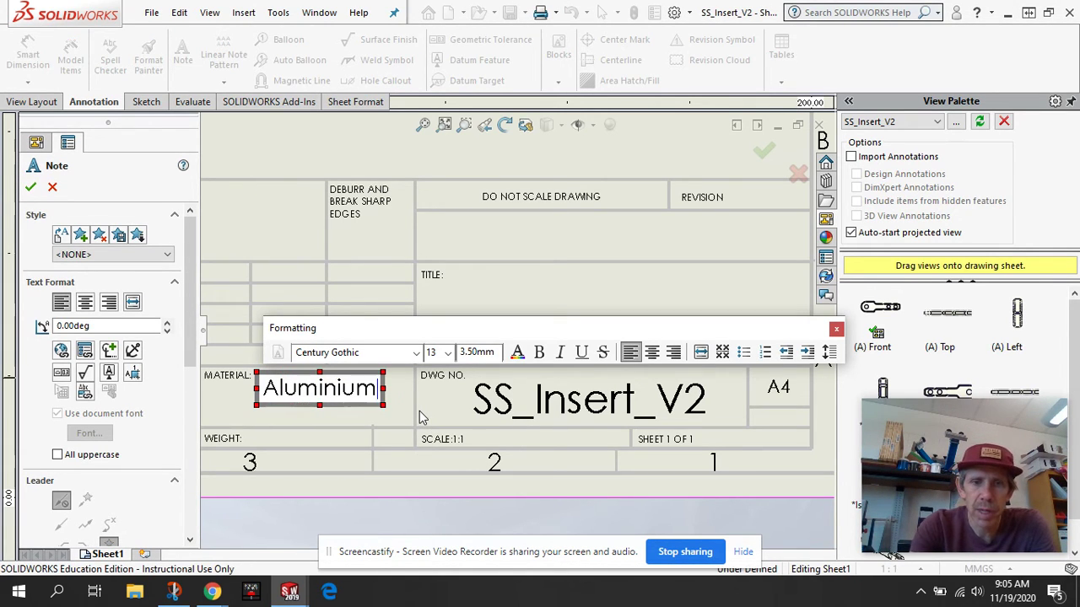
key(Return)
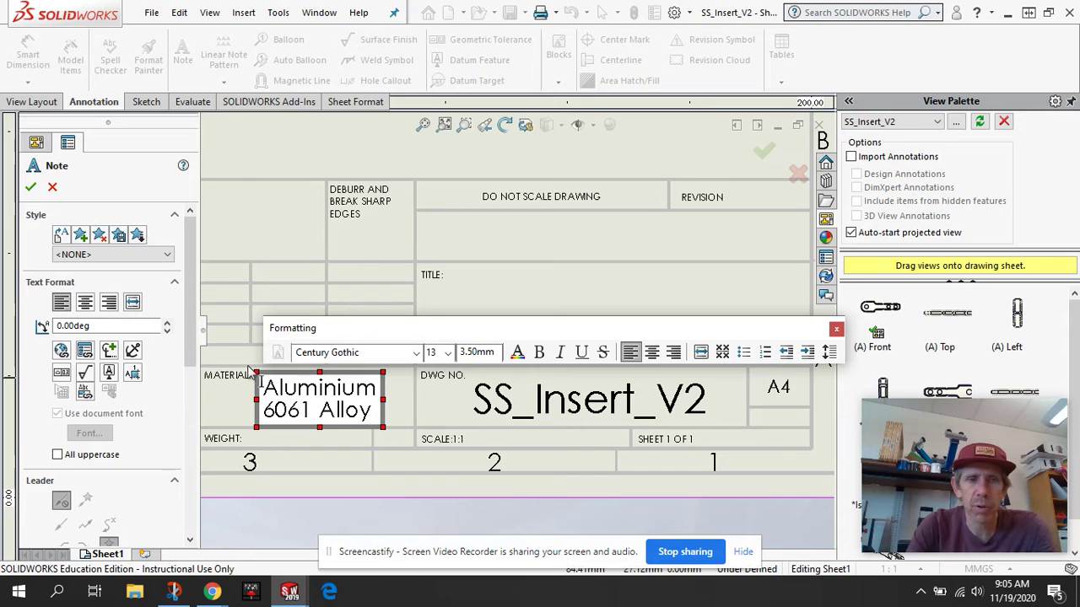
click(32, 186)
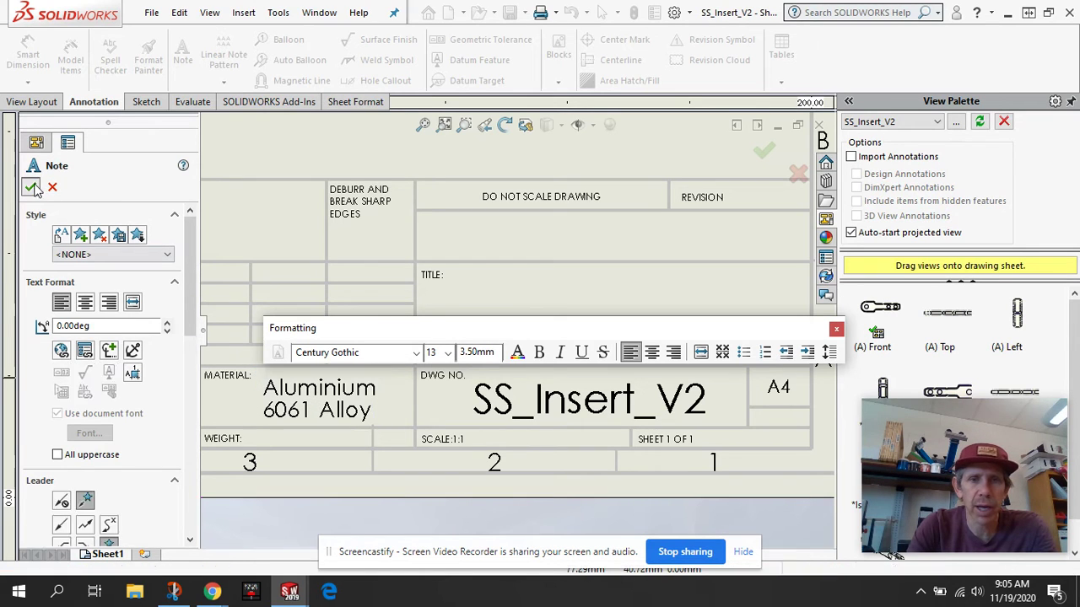
Add a three-line note in the title block's TITLE field with the drafter's full name, "Seat Stay Insert" and "11-19-20".
click(183, 61)
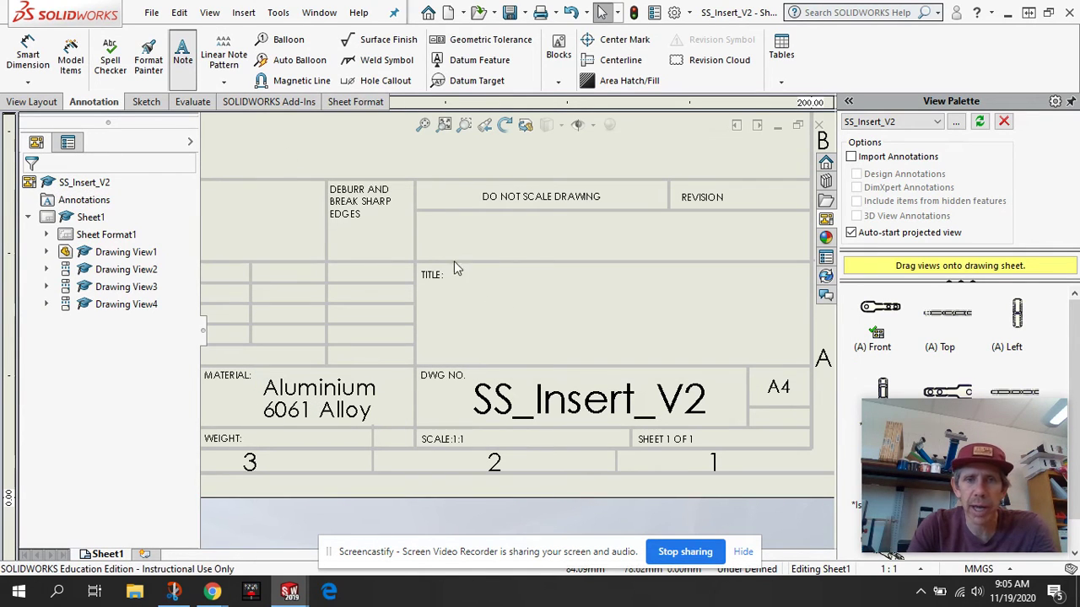
click(469, 290)
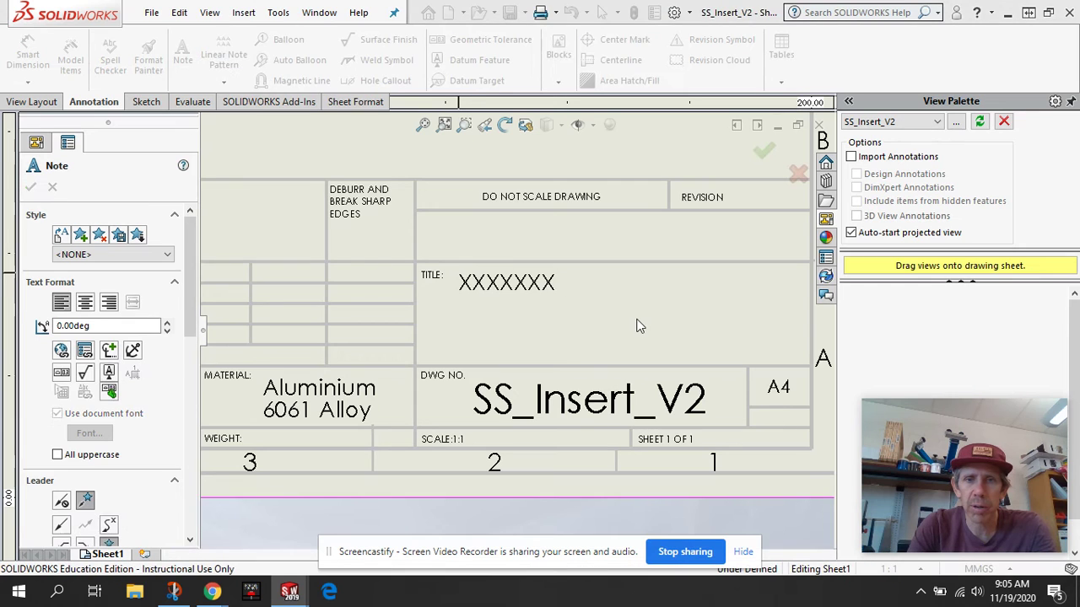
text(Jesse Swift)
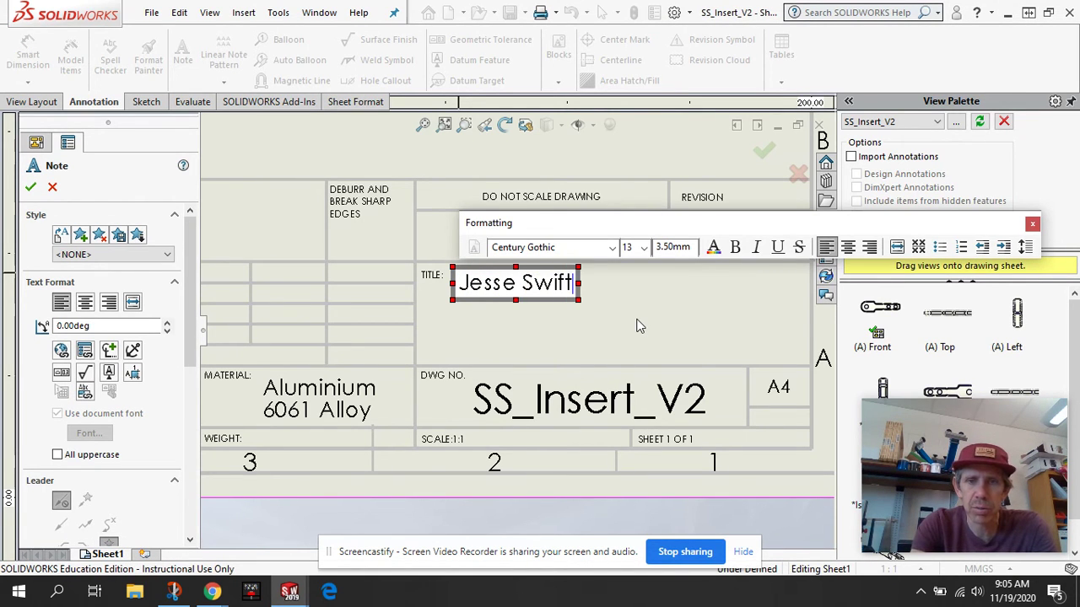
key(Return)
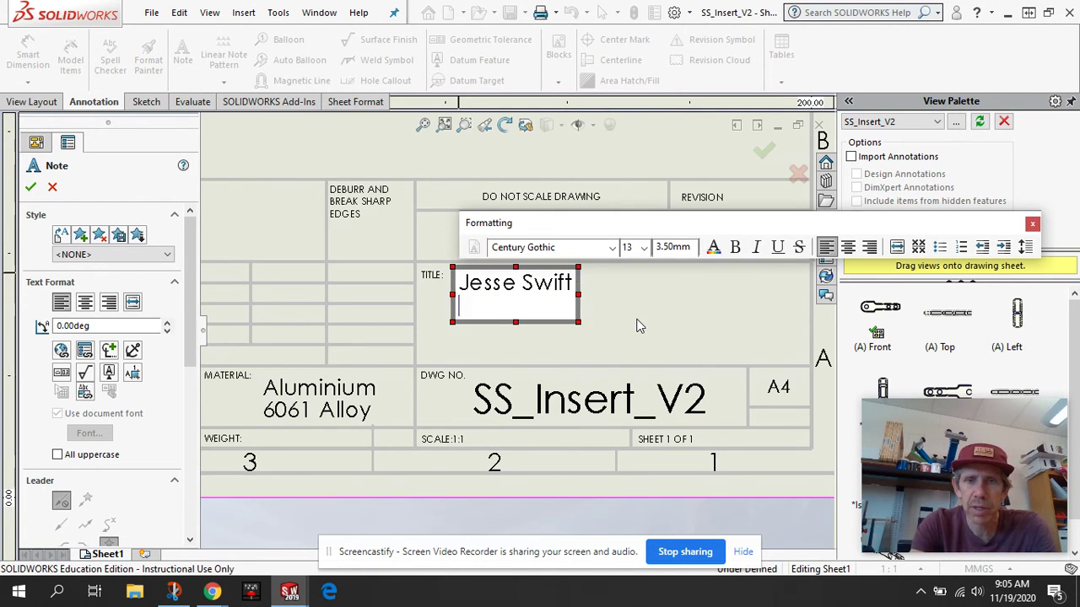
text(Seat S)
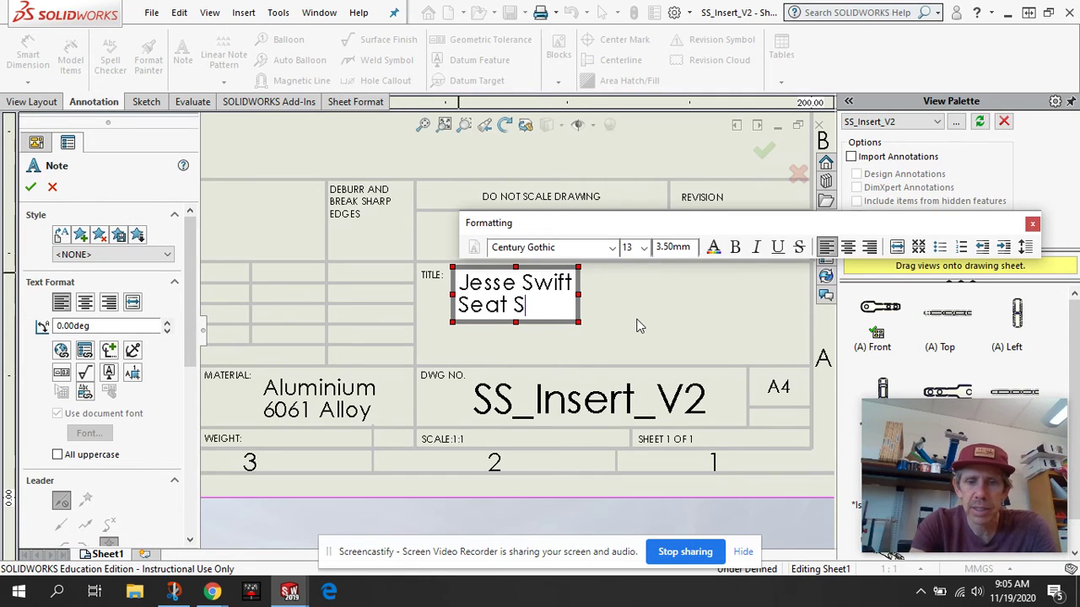
text(tay Insert)
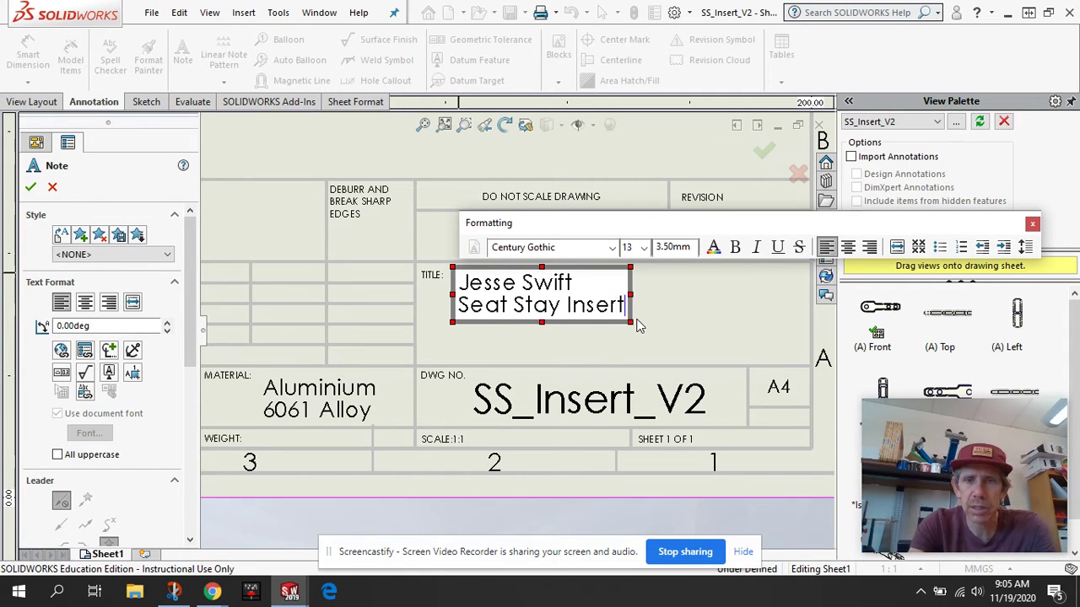
key(Return)
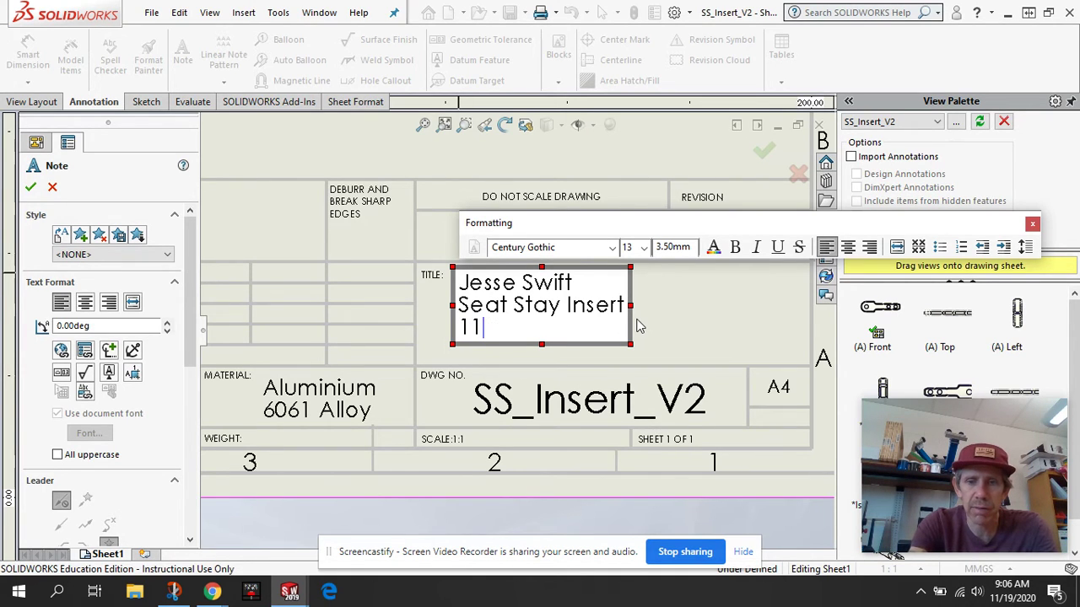
text(11-19-20)
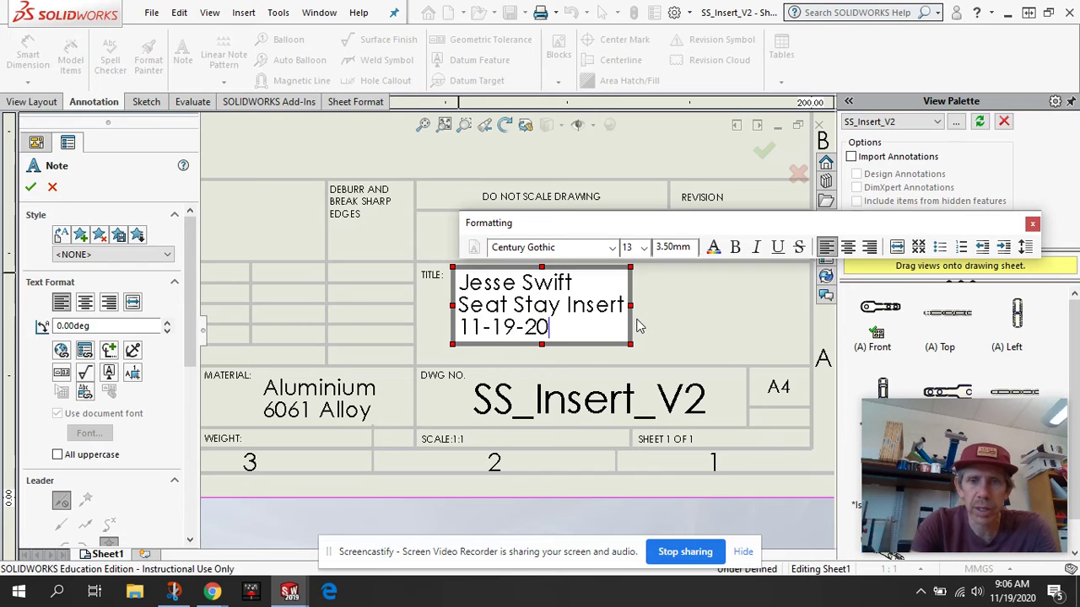
click(30, 188)
Save the drawing in the SolidWorks Files folder as SS_Insert_V2 followed by a hyphen and the drafter's surname.
scroll(393, 318, up, 6)
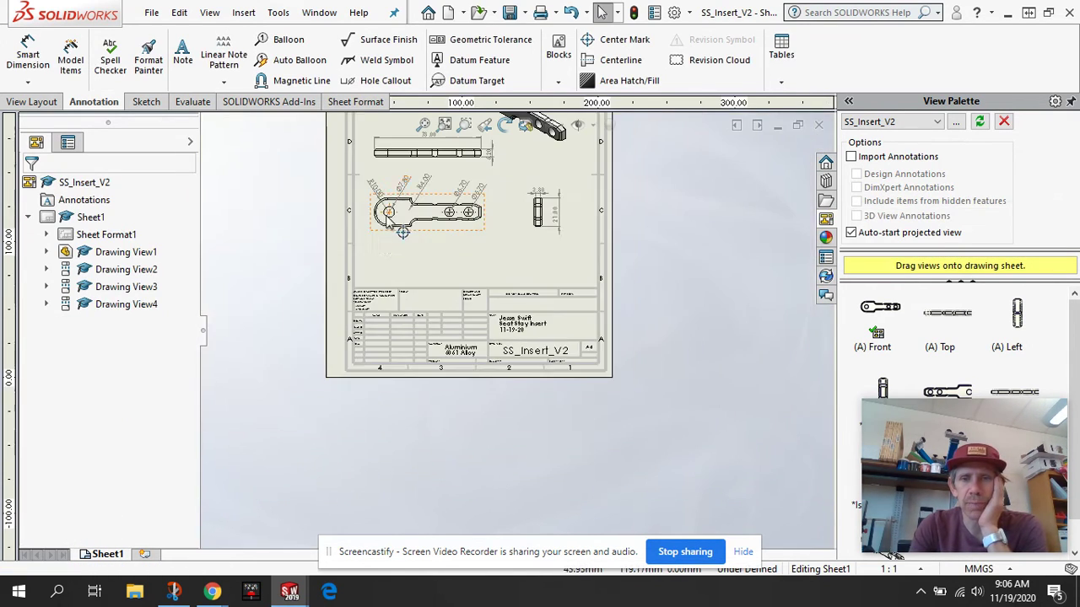
scroll(379, 202, down, 3)
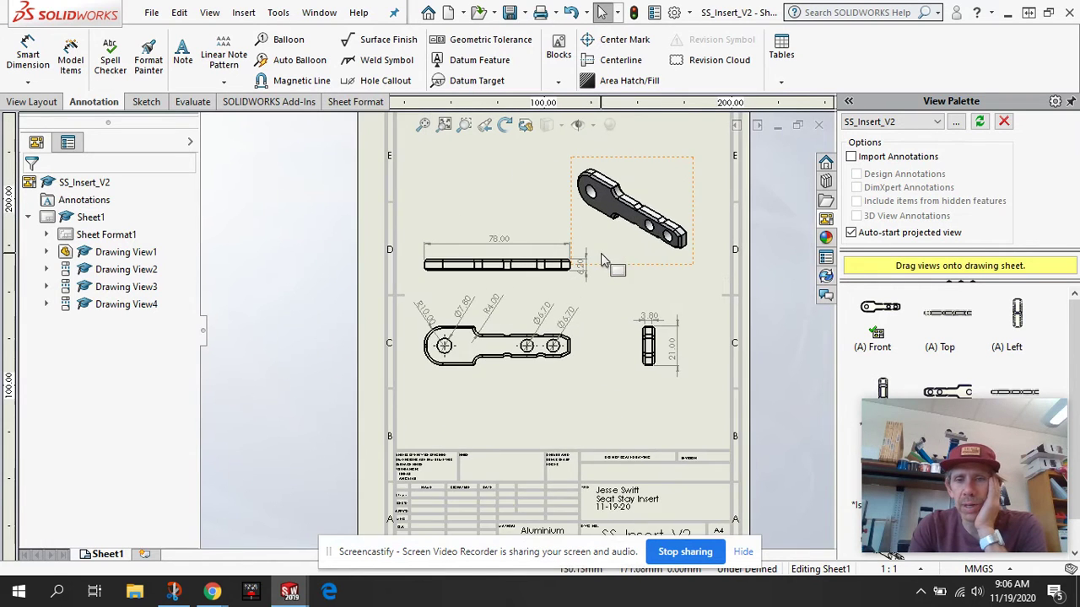
scroll(513, 251, down, 2)
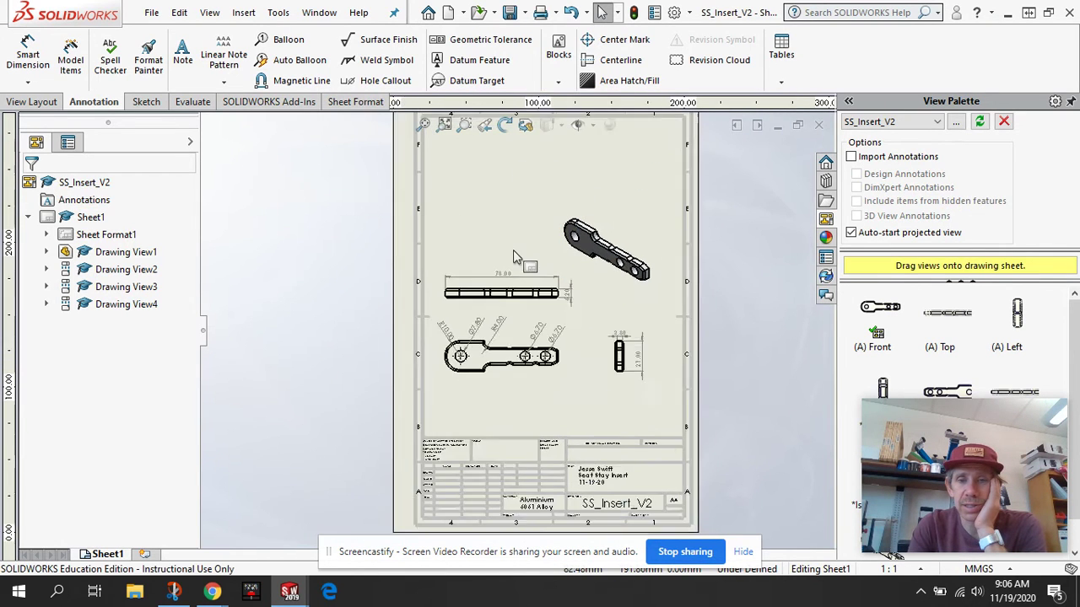
scroll(515, 253, down, 3)
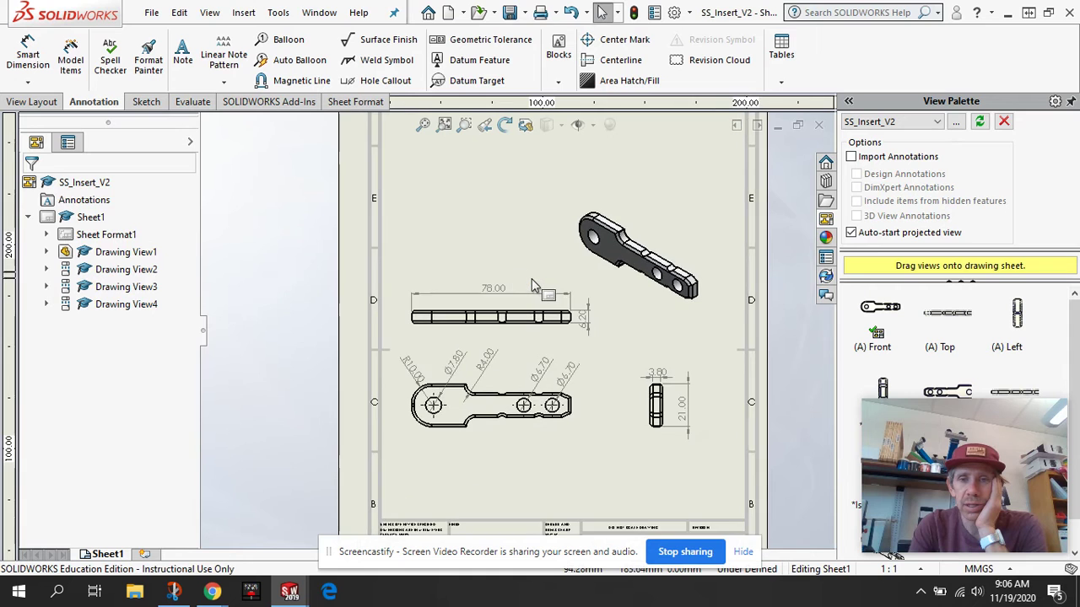
scroll(531, 287, up, 3)
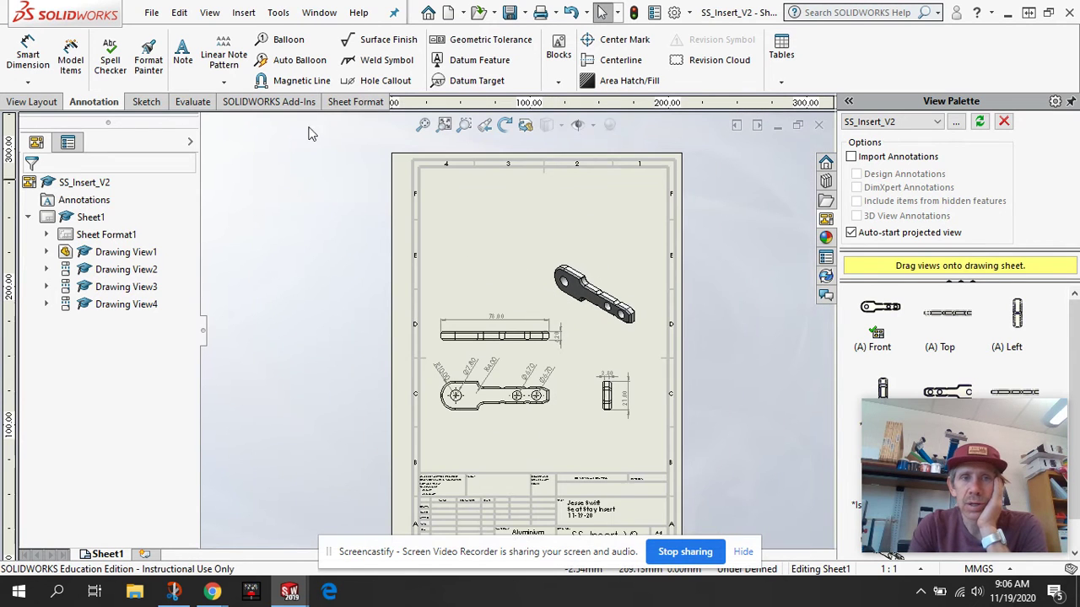
click(153, 12)
click(200, 127)
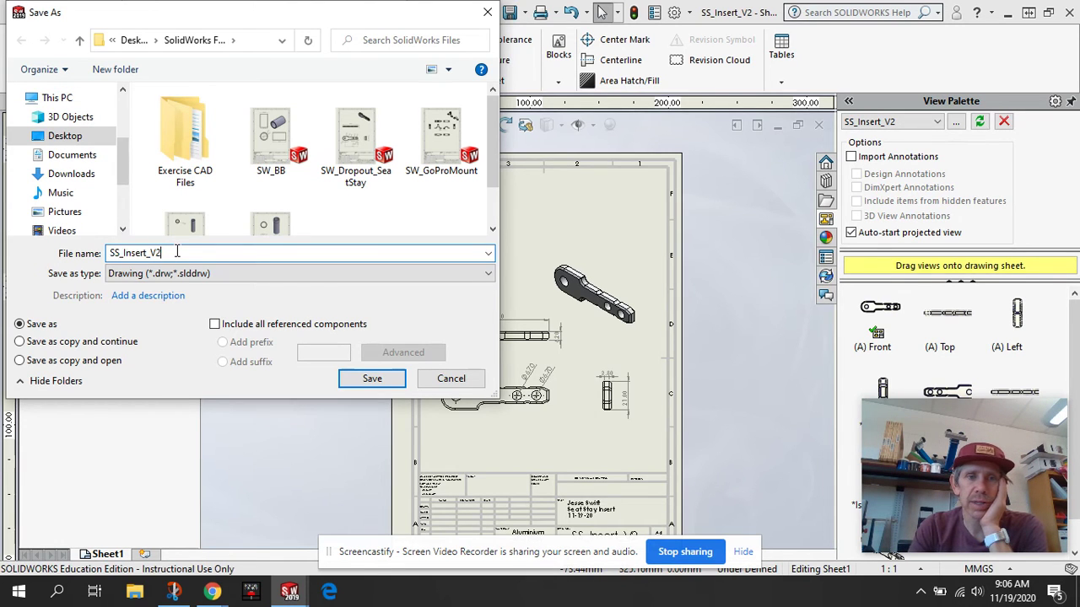
text(-swift)
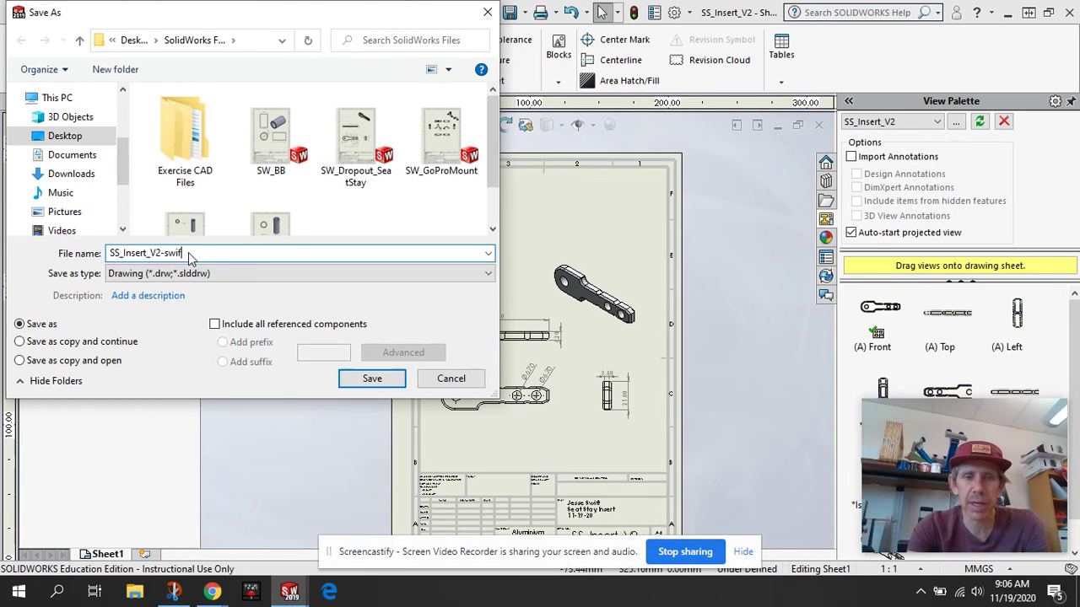
click(366, 378)
Save a JPEG (*.jpg) copy of the drawing in the same folder, keeping the drawing's file name.
scroll(537, 313, down, 3)
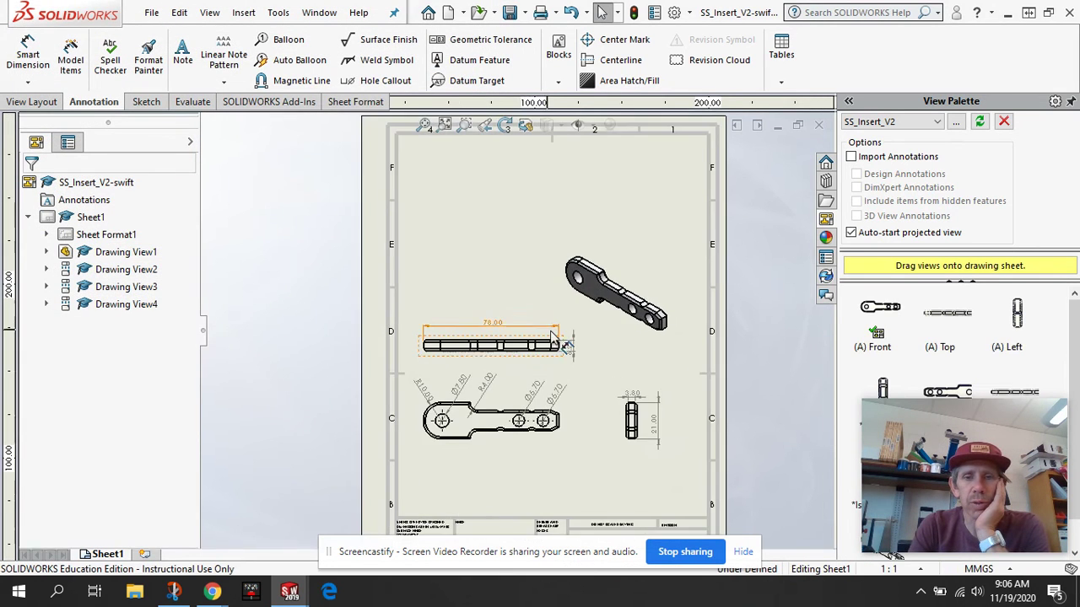
click(151, 11)
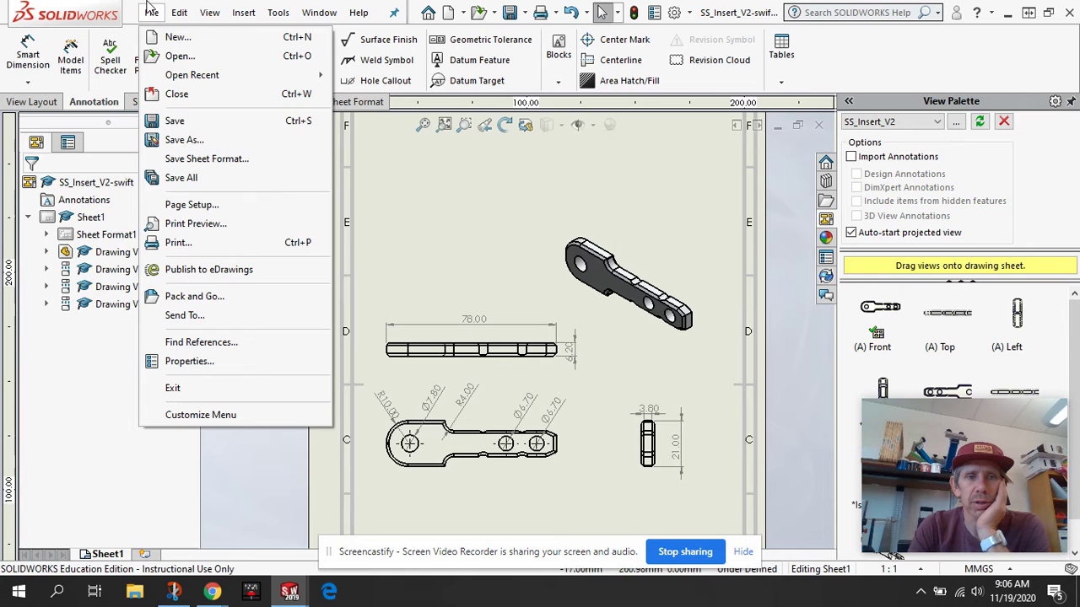
click(212, 141)
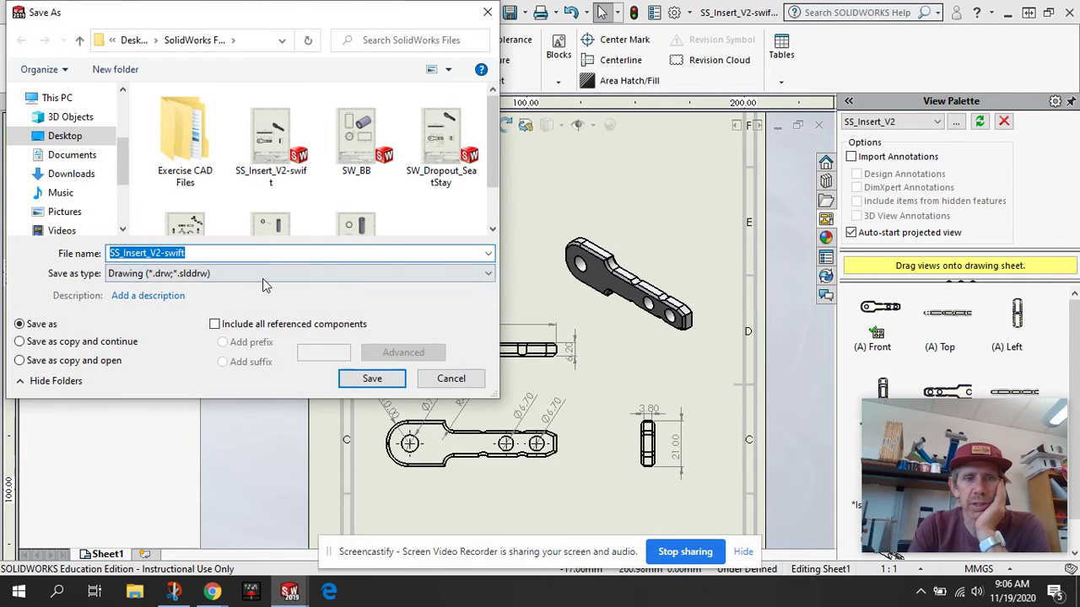
click(262, 275)
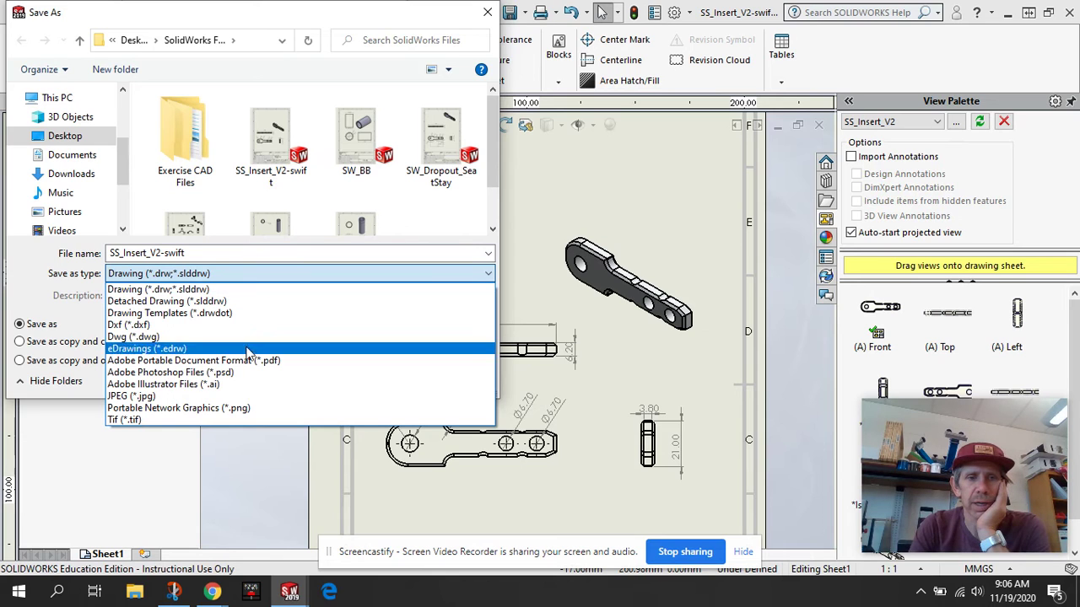
click(244, 397)
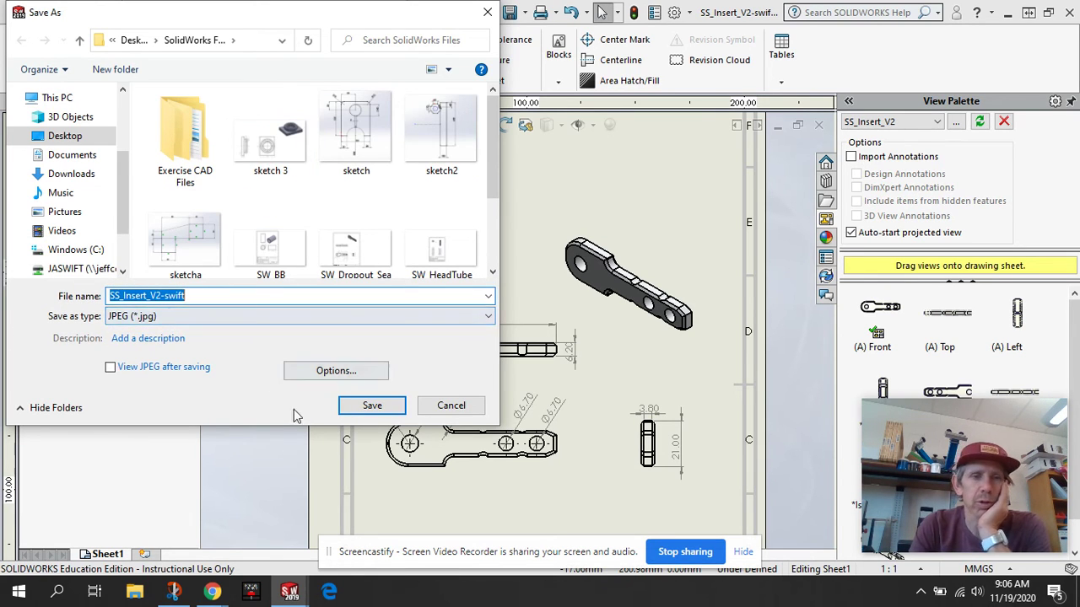
click(370, 407)
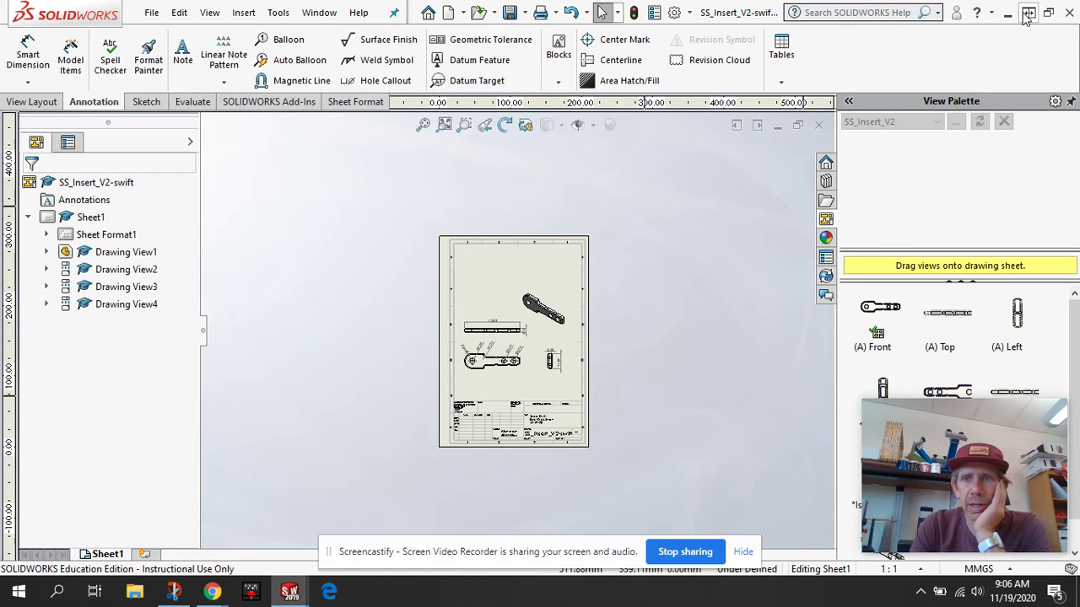
Minimize the open windows and open the exported JPEG from the desktop's SolidWorks Files folder to check what it shows.
click(1009, 12)
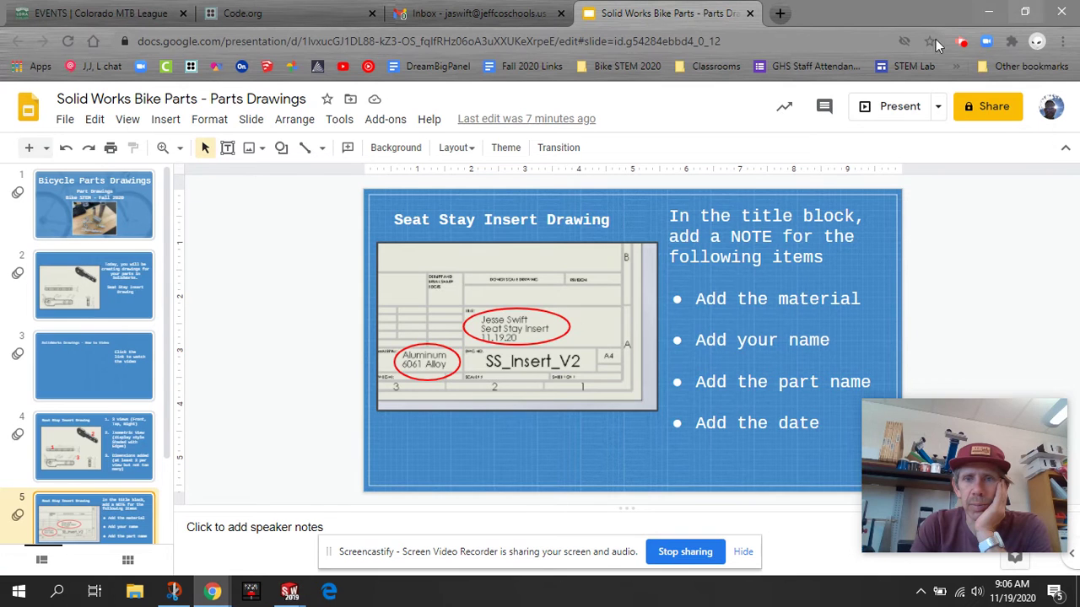
click(1008, 9)
click(777, 82)
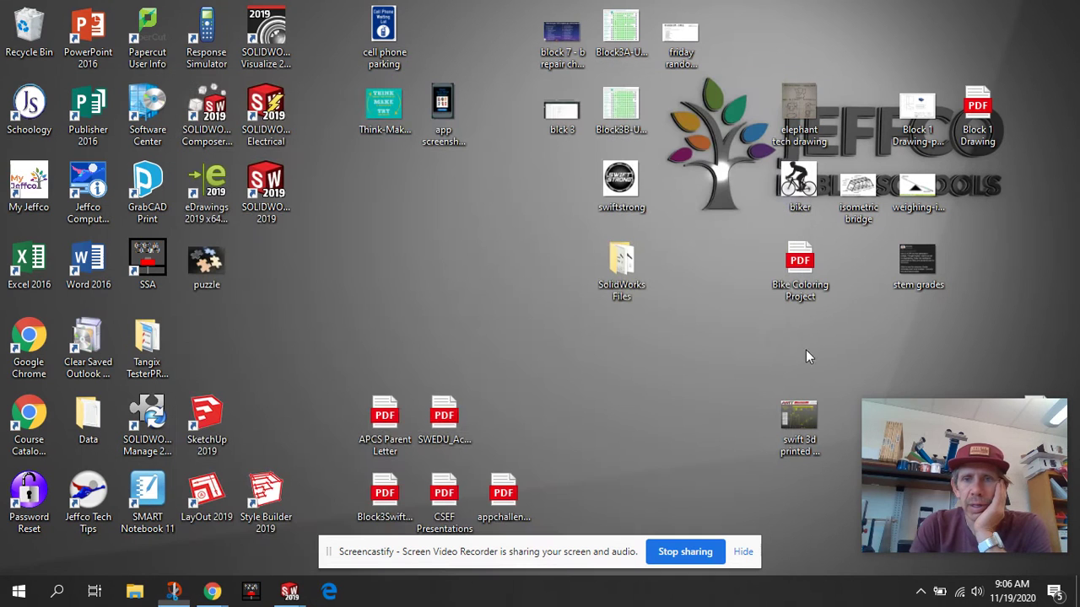
double_click(635, 264)
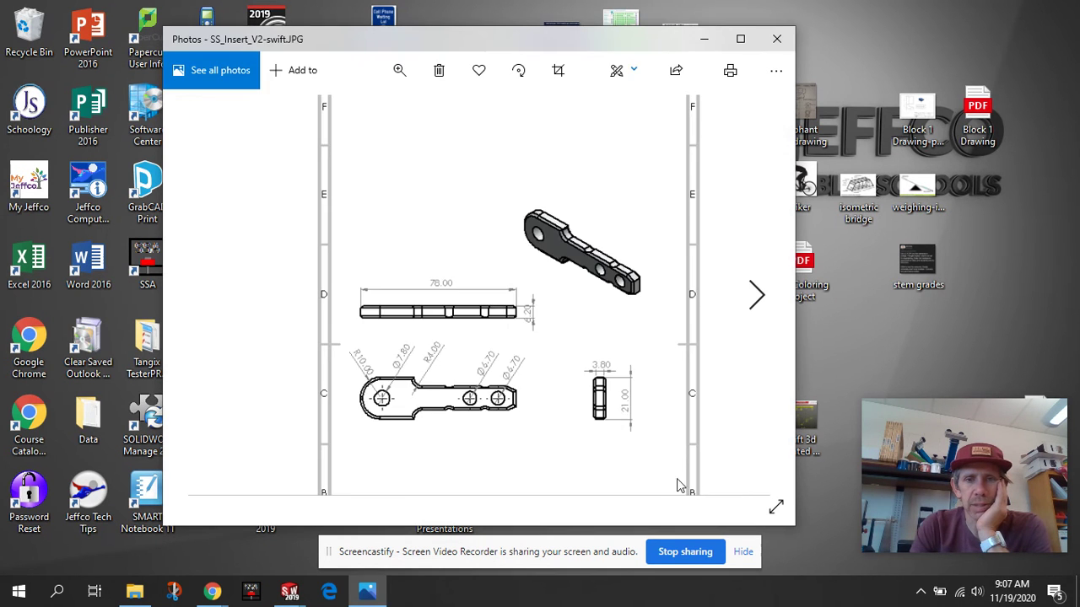
scroll(501, 281, down, 1)
scroll(500, 281, up, 1)
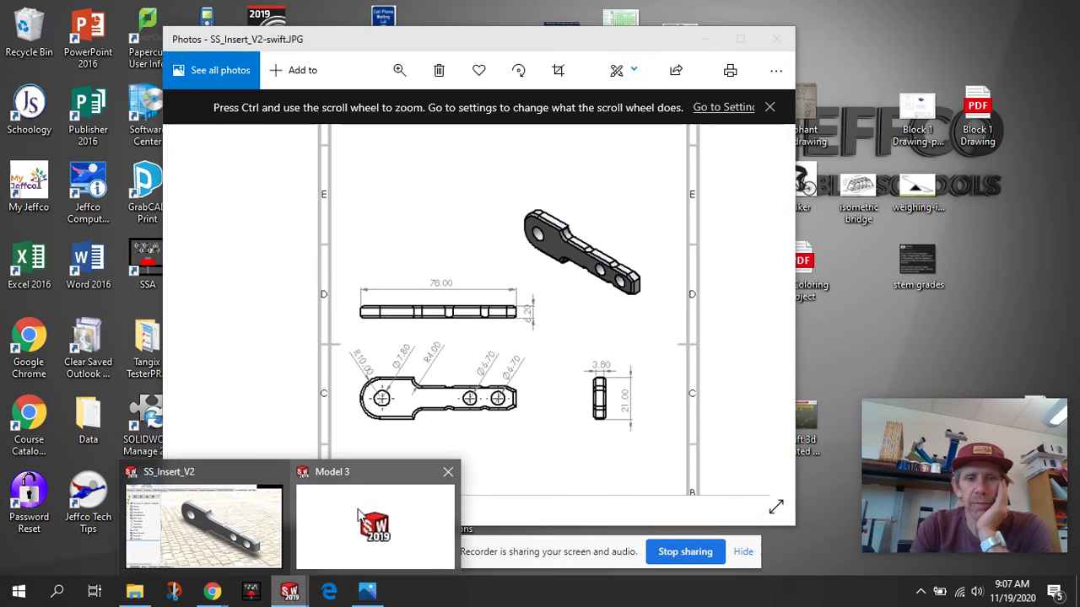
Switch back to the seat stay insert drawing in SOLIDWORKS and examine its sheet and title block.
click(234, 525)
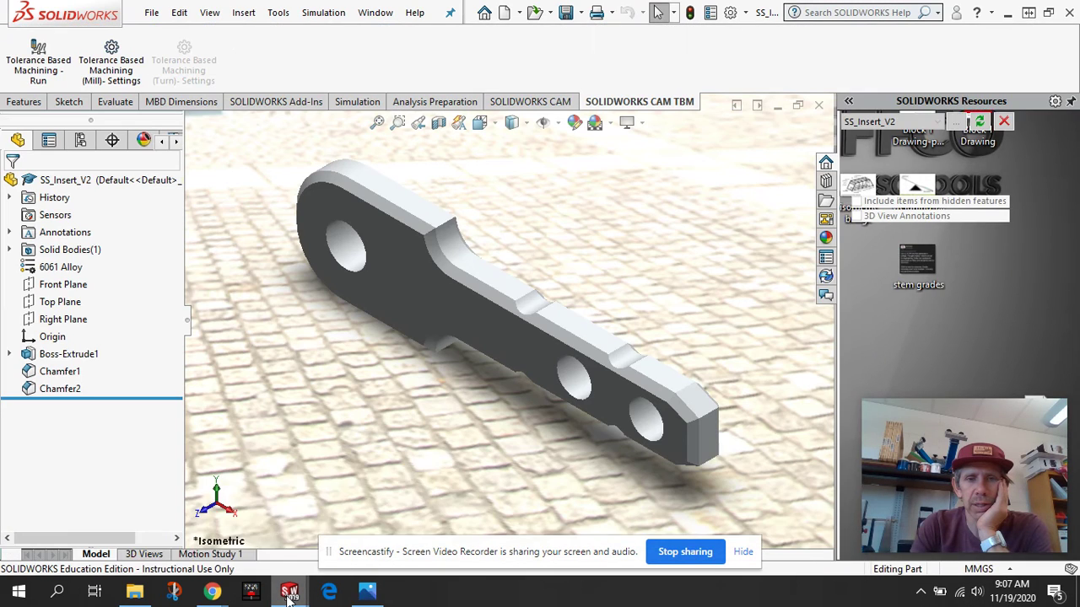
mouse_move(289, 595)
click(355, 550)
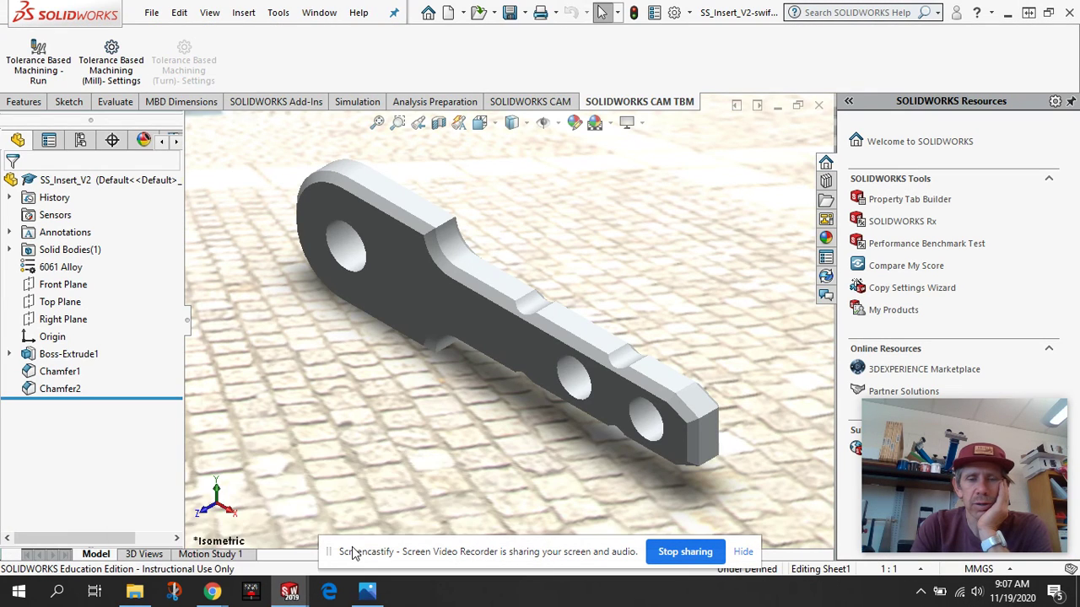
scroll(455, 363, down, 6)
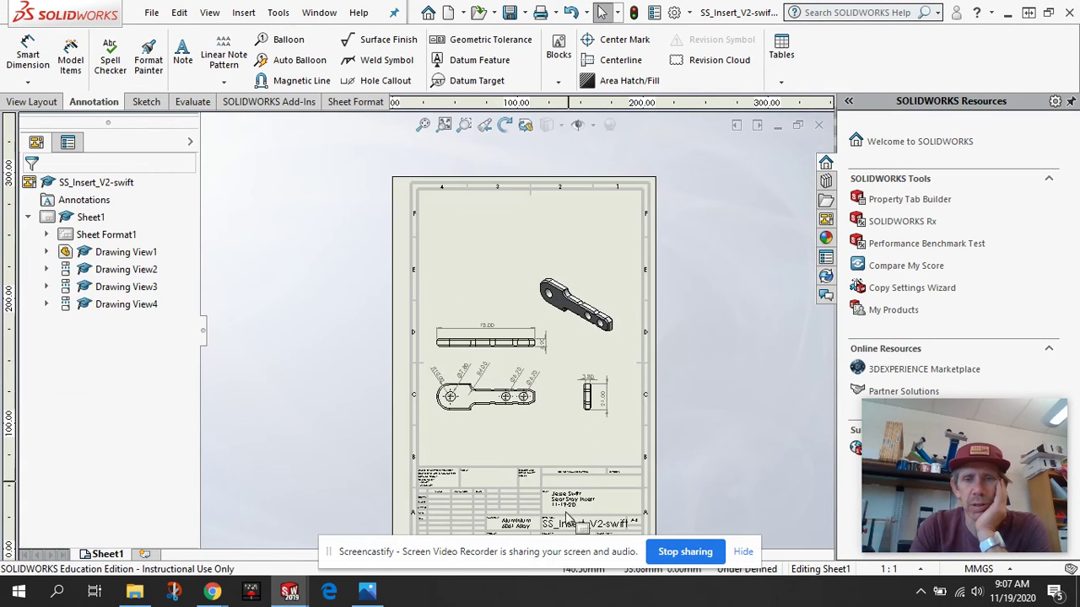
scroll(525, 295, down, 1)
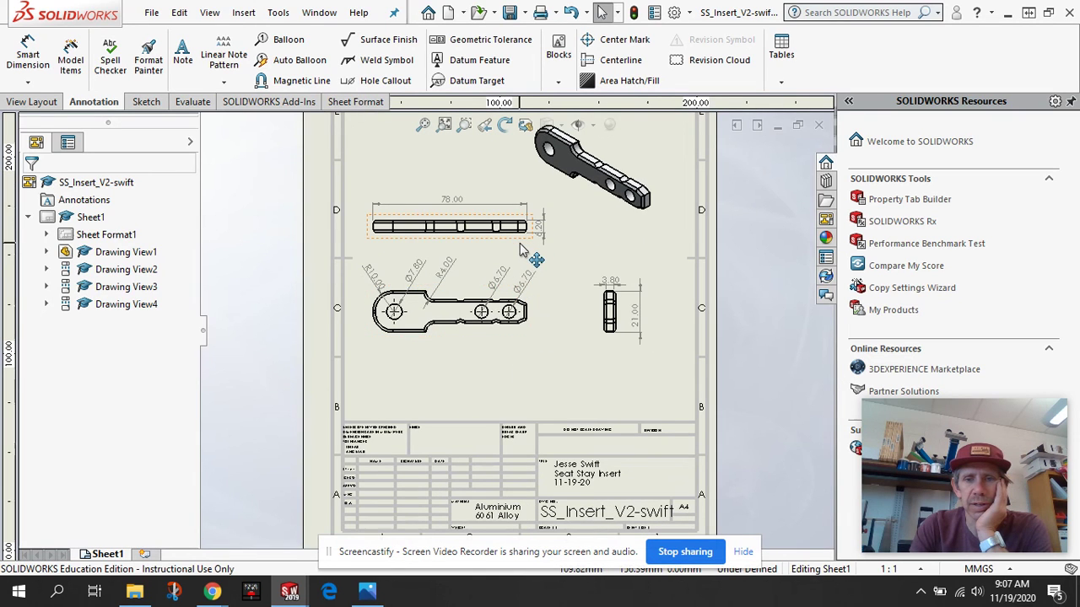